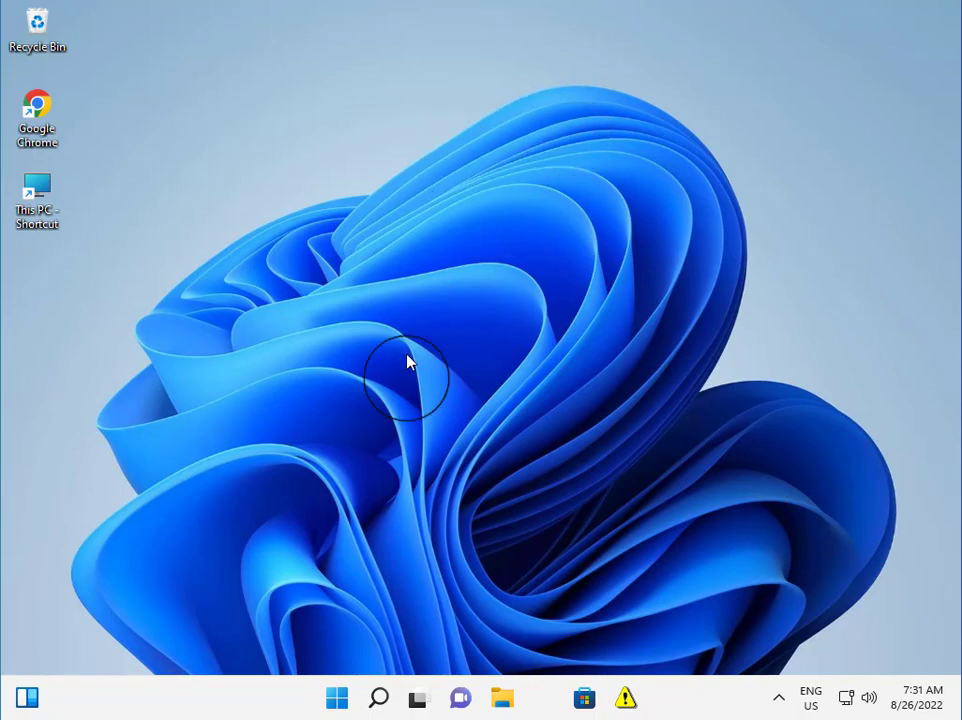
# Find and open Control Panel through the system search and set its view to Category
pyautogui.click(336, 698)
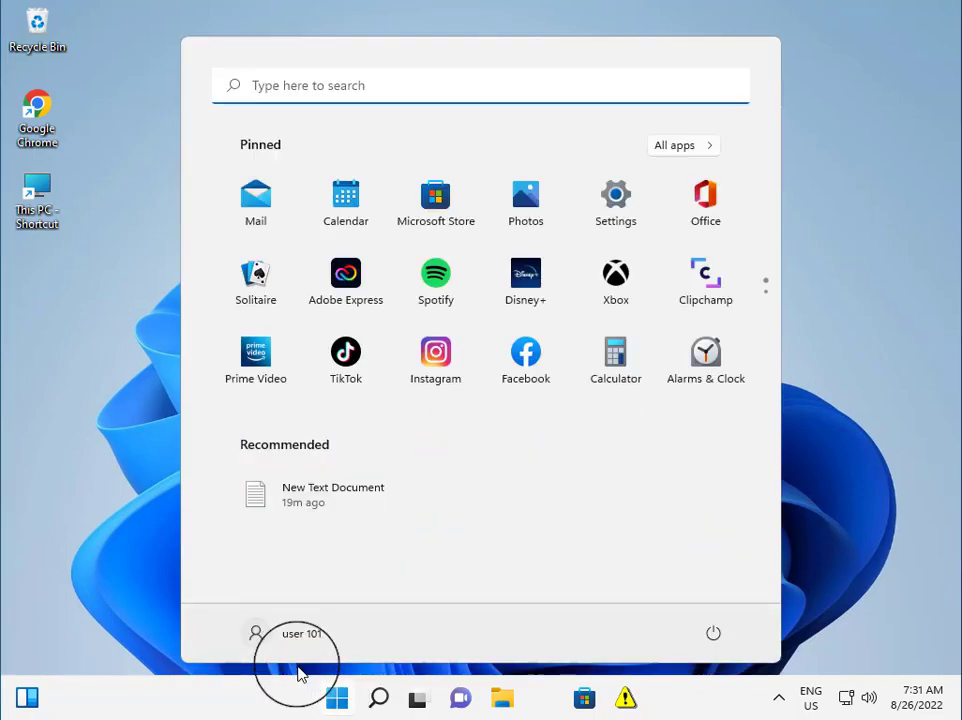
pyautogui.press('Escape')
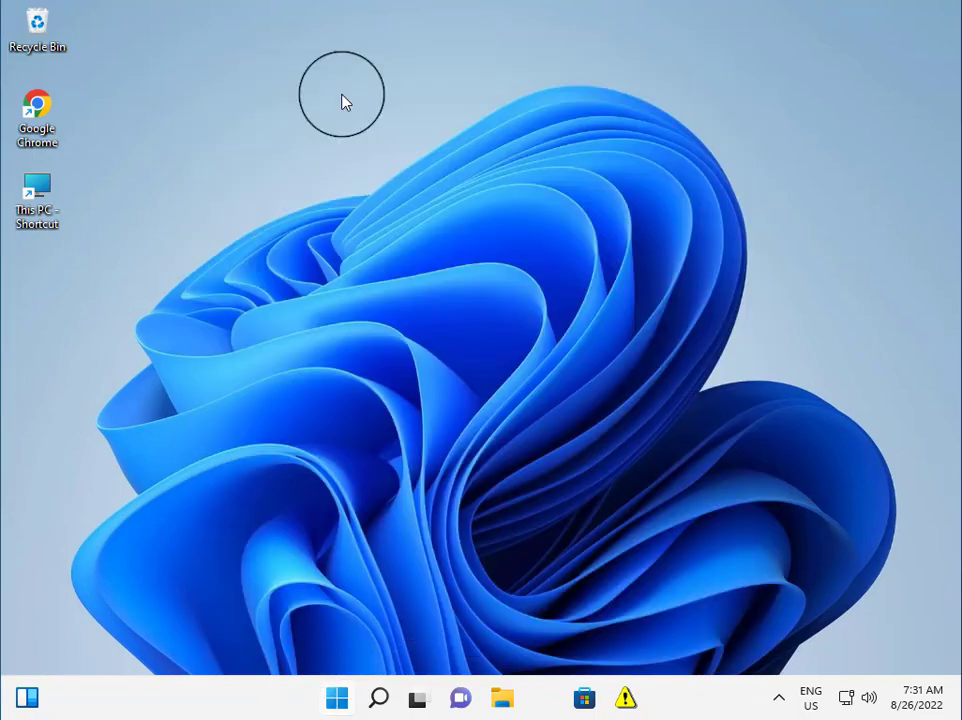
pyautogui.click(335, 698)
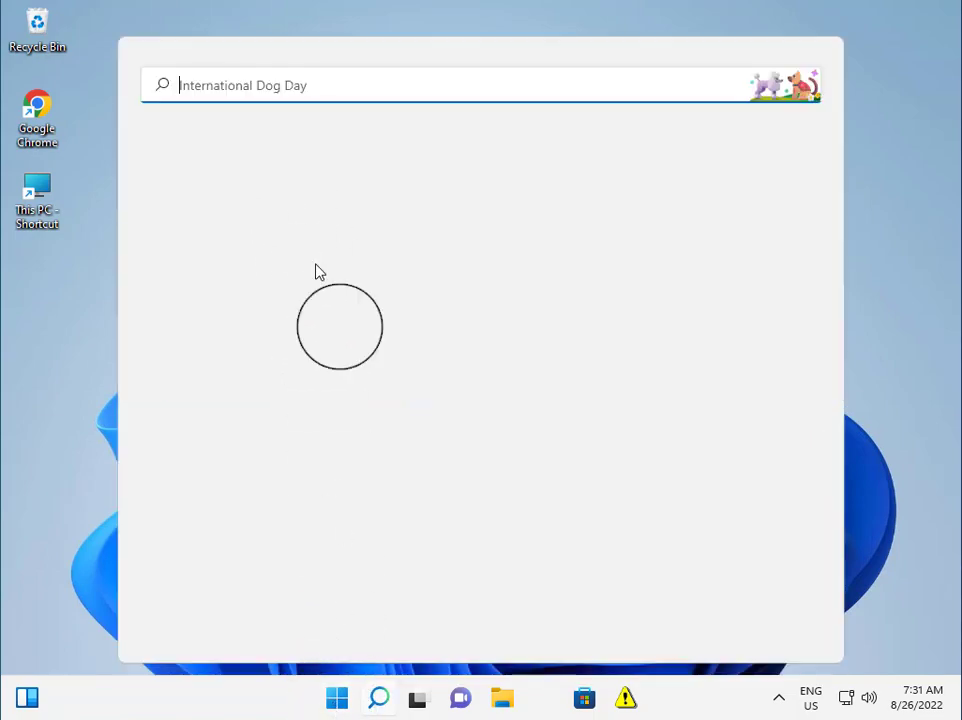
pyautogui.click(337, 700)
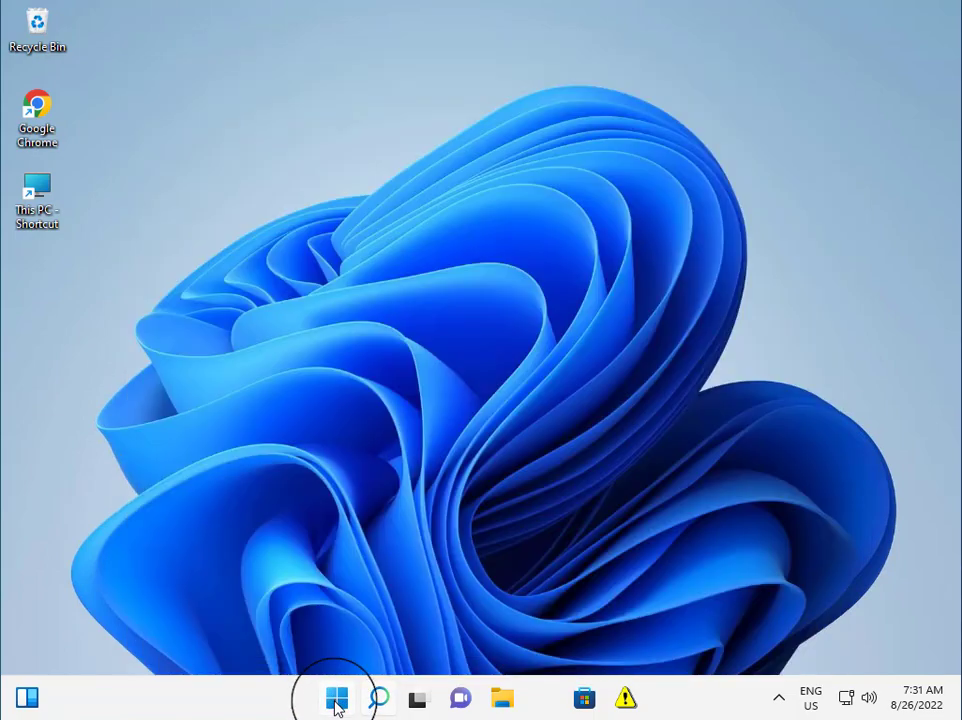
pyautogui.click(324, 99)
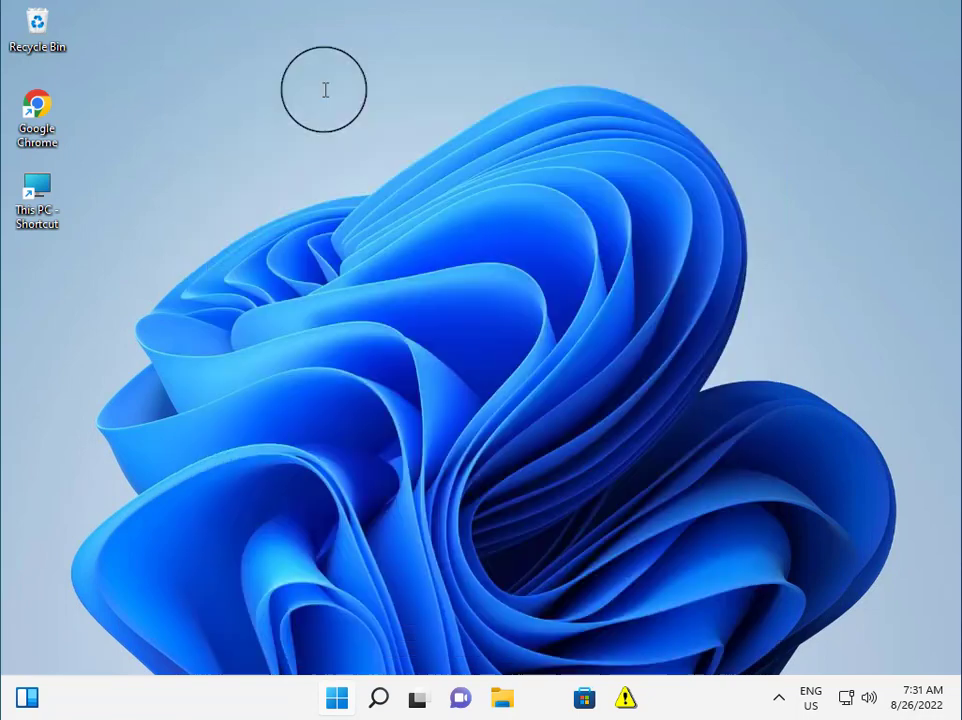
pyautogui.write('cont')
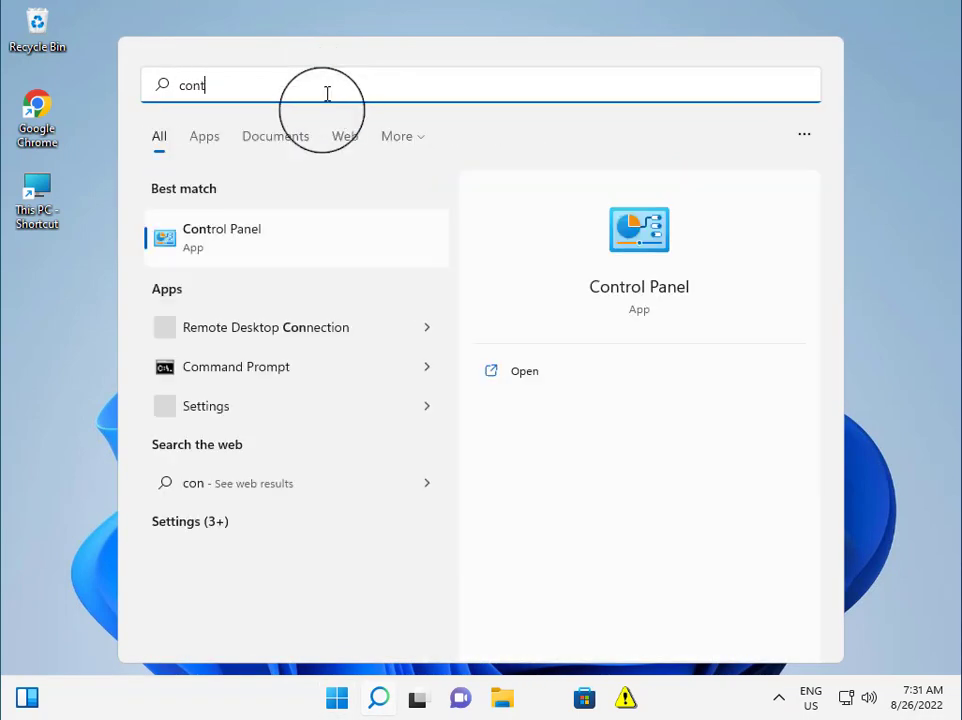
pyautogui.click(268, 245)
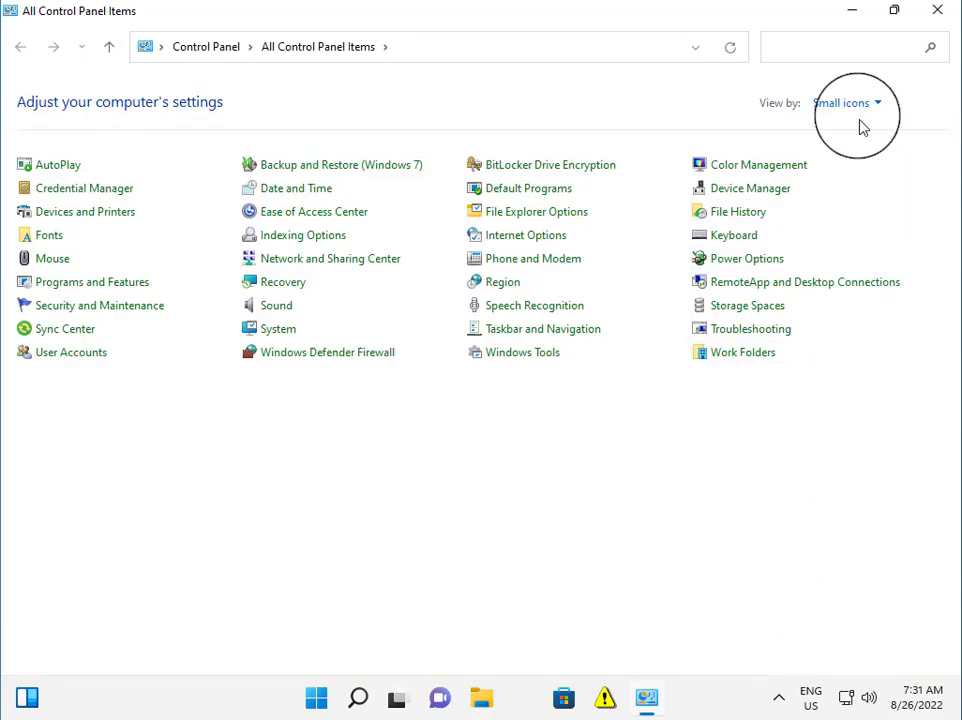
pyautogui.click(854, 105)
pyautogui.click(858, 130)
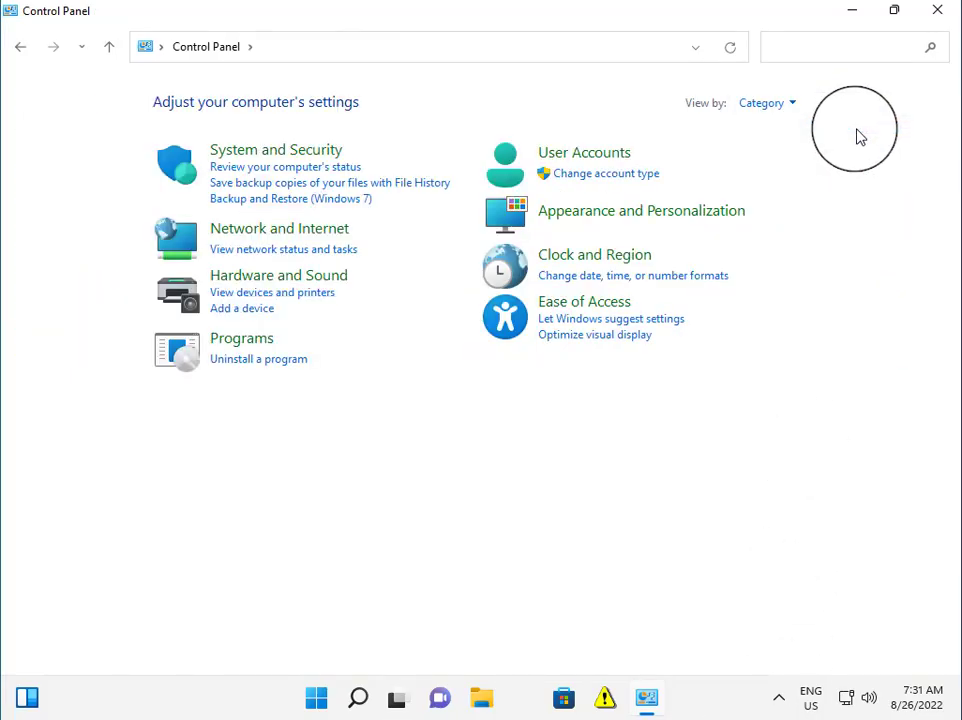
# Open the list of installed updates, select Update for Microsoft Windows (KB5015732), check its install date and close the window
pyautogui.click(255, 362)
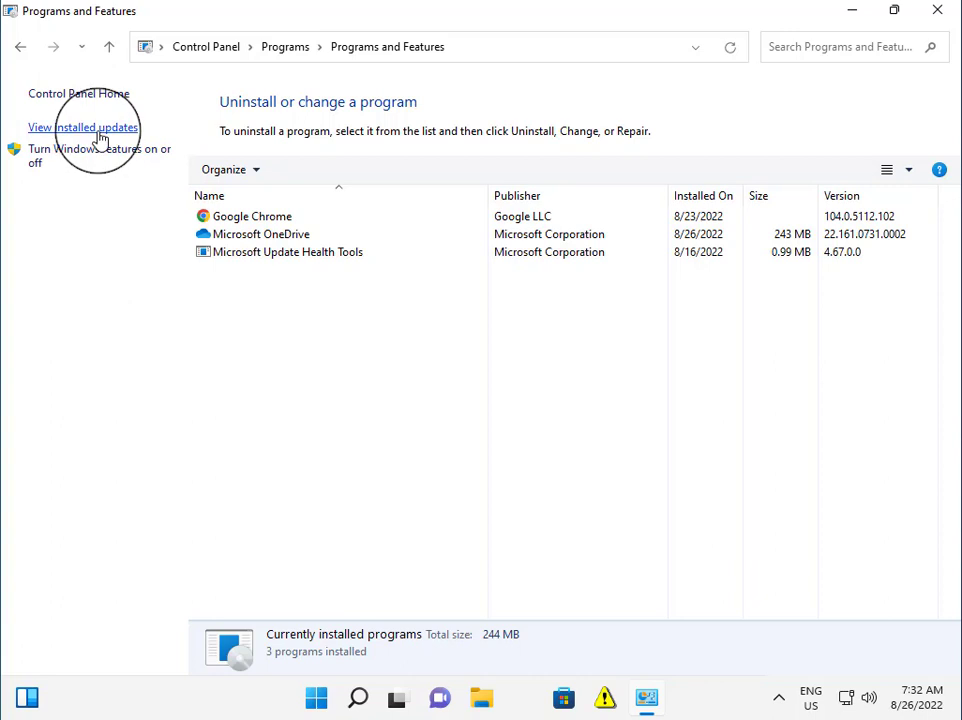
pyautogui.click(99, 132)
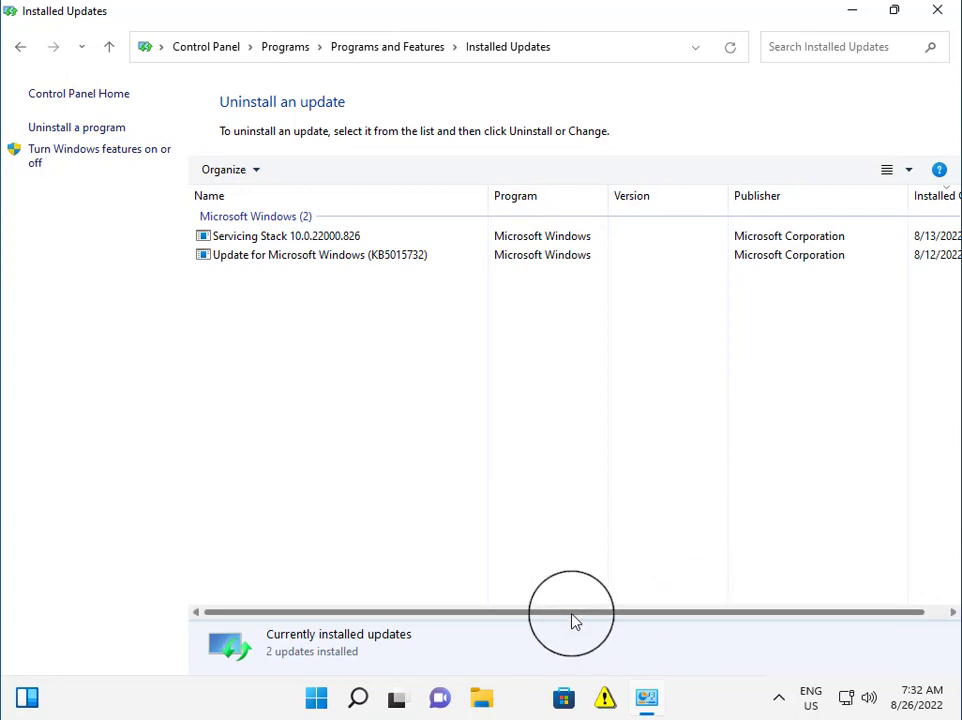
pyautogui.moveTo(575, 621); pyautogui.dragTo(616, 620)
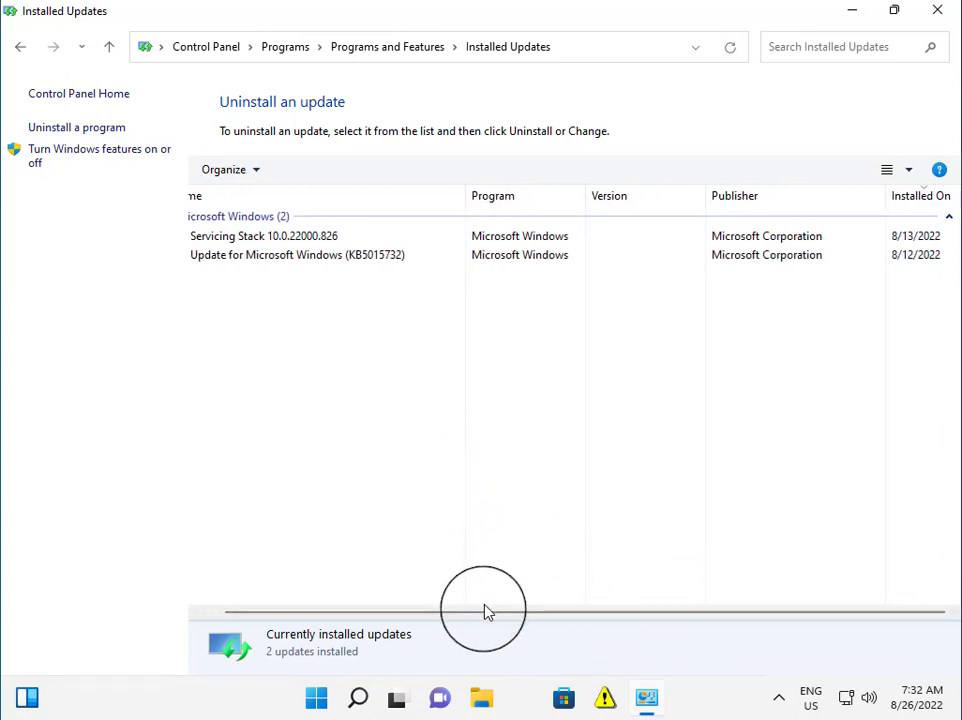
pyautogui.moveTo(487, 612); pyautogui.dragTo(438, 612)
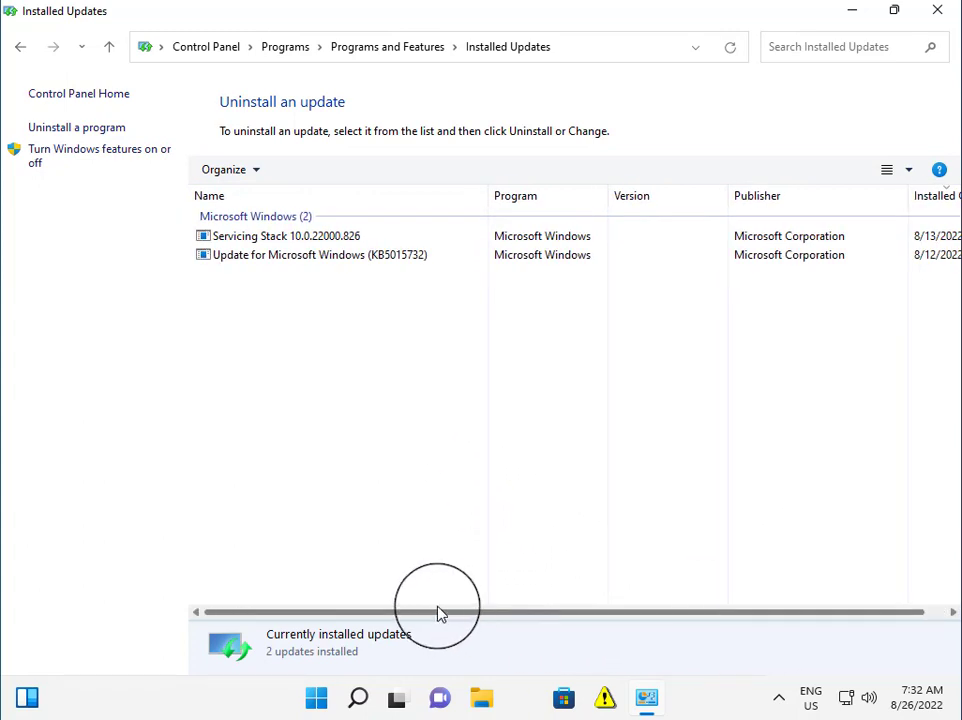
pyautogui.click(372, 256)
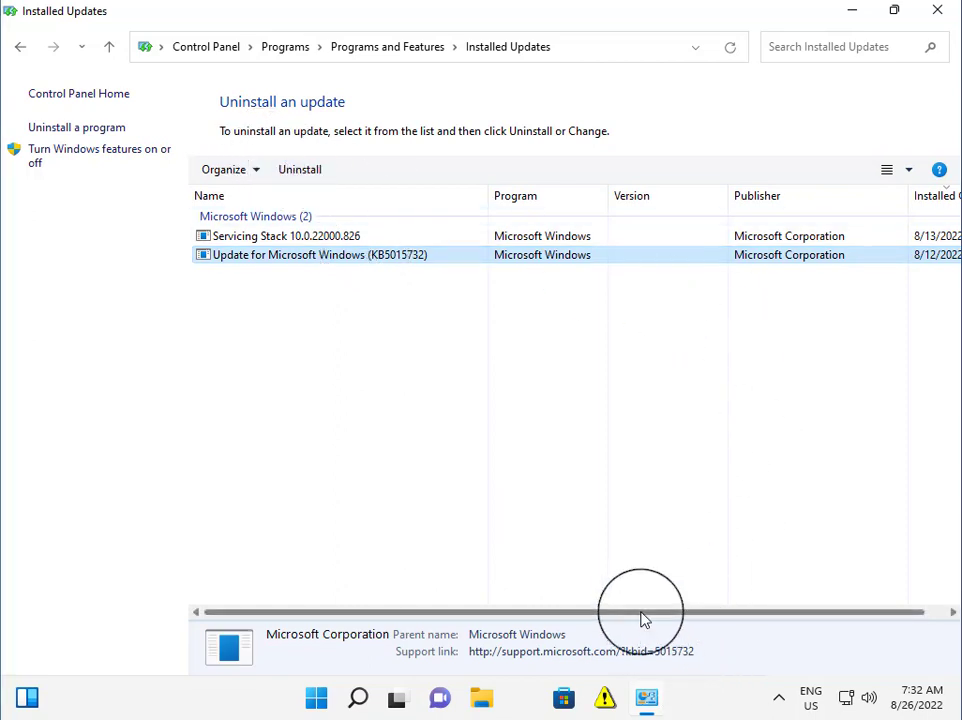
pyautogui.moveTo(645, 620); pyautogui.dragTo(754, 620)
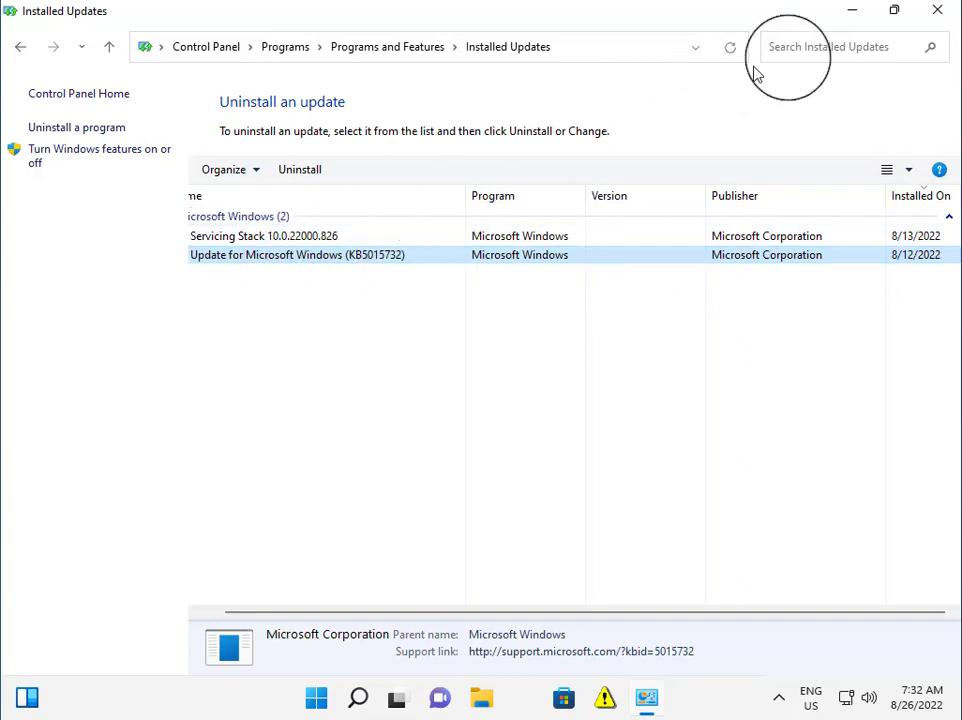
pyautogui.click(936, 10)
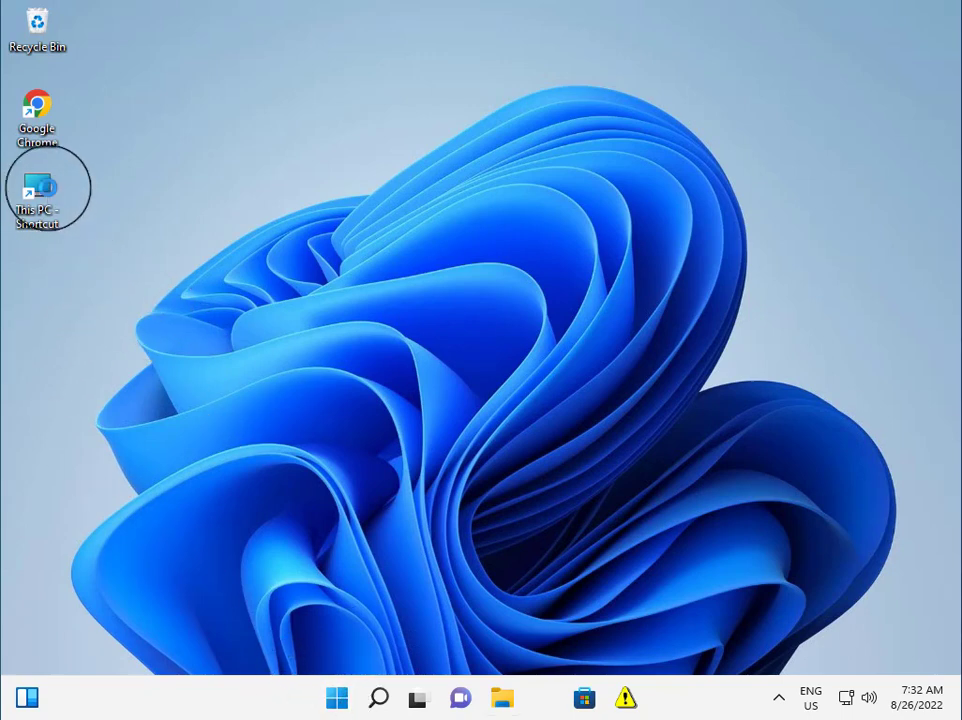
# Reopen Control Panel from This PC and go to Windows Defender Firewall under System and Security
pyautogui.doubleClick(40, 190)
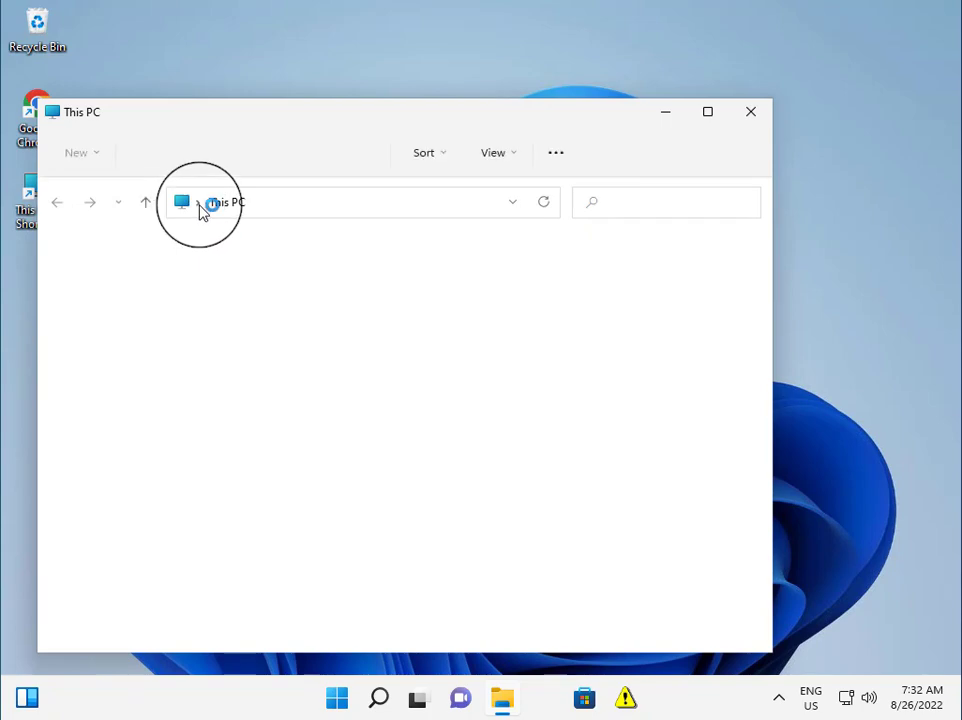
pyautogui.click(198, 203)
pyautogui.click(240, 297)
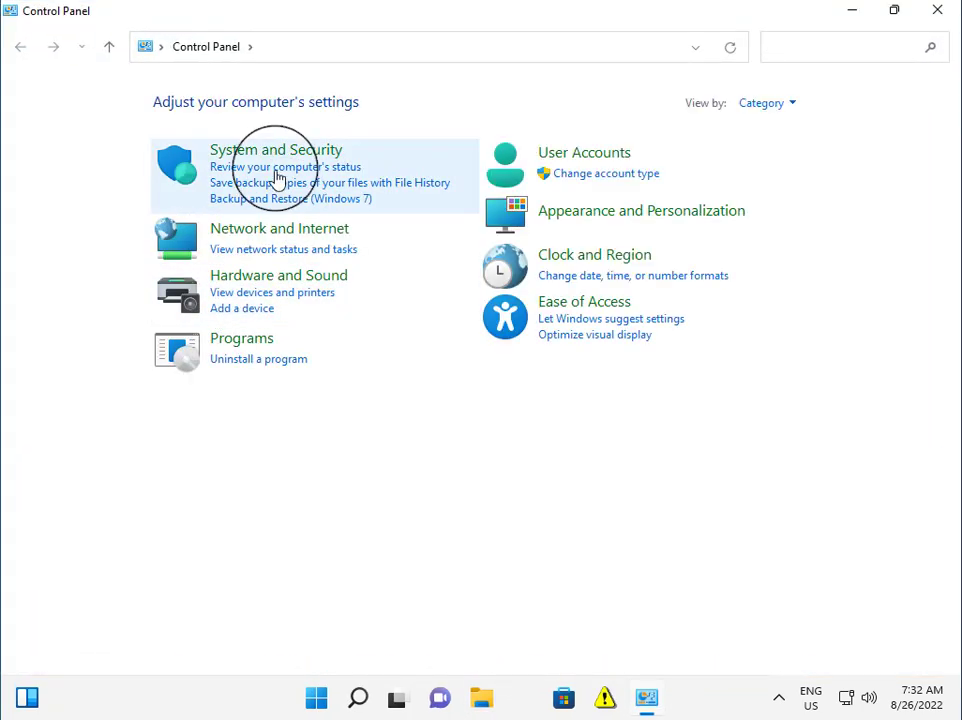
pyautogui.click(279, 155)
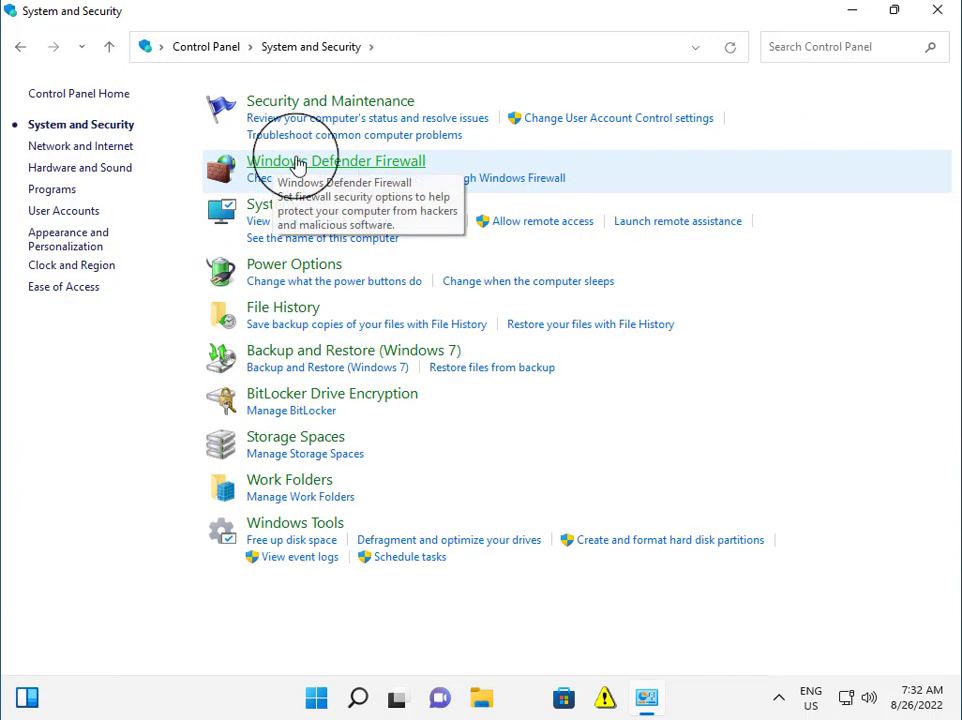
pyautogui.click(299, 163)
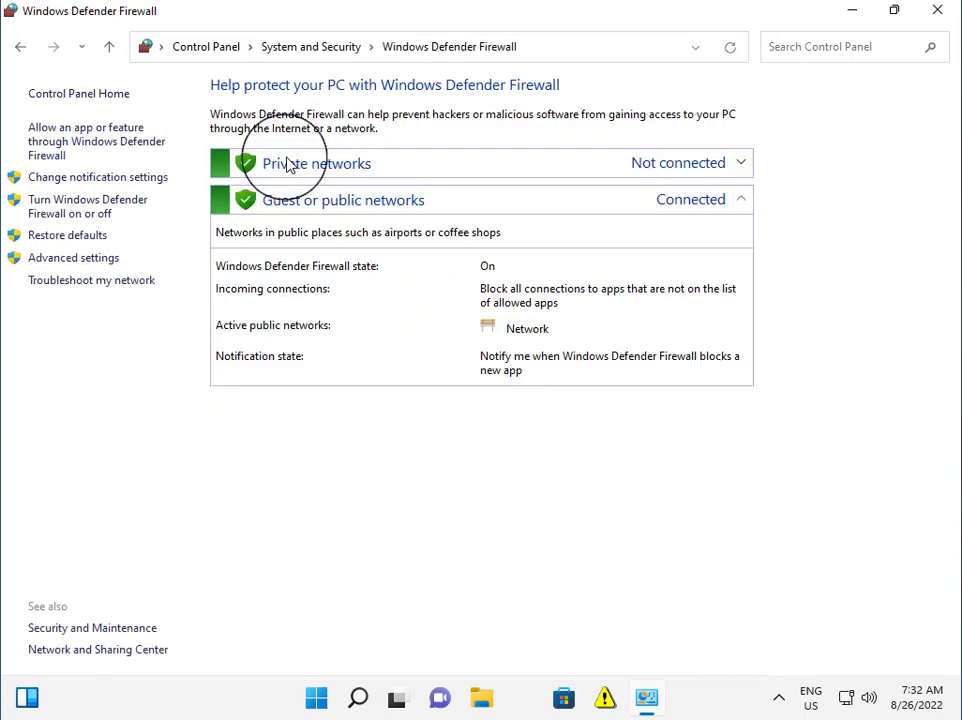
# Turn off Windows Defender Firewall for both private and public networks, apply the settings and close the window
pyautogui.click(75, 204)
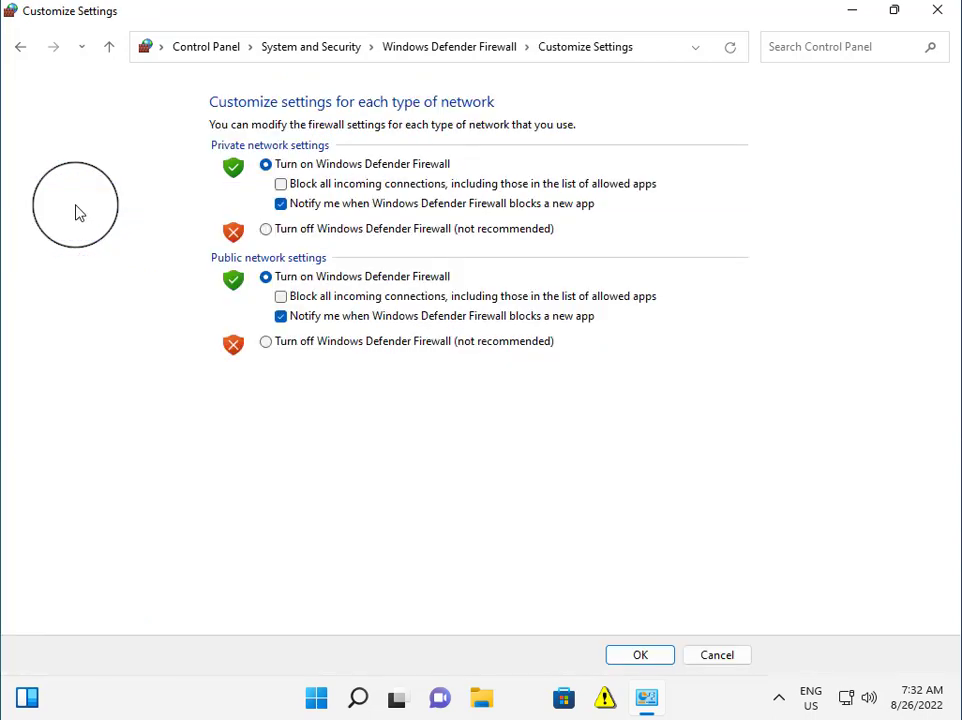
pyautogui.click(266, 230)
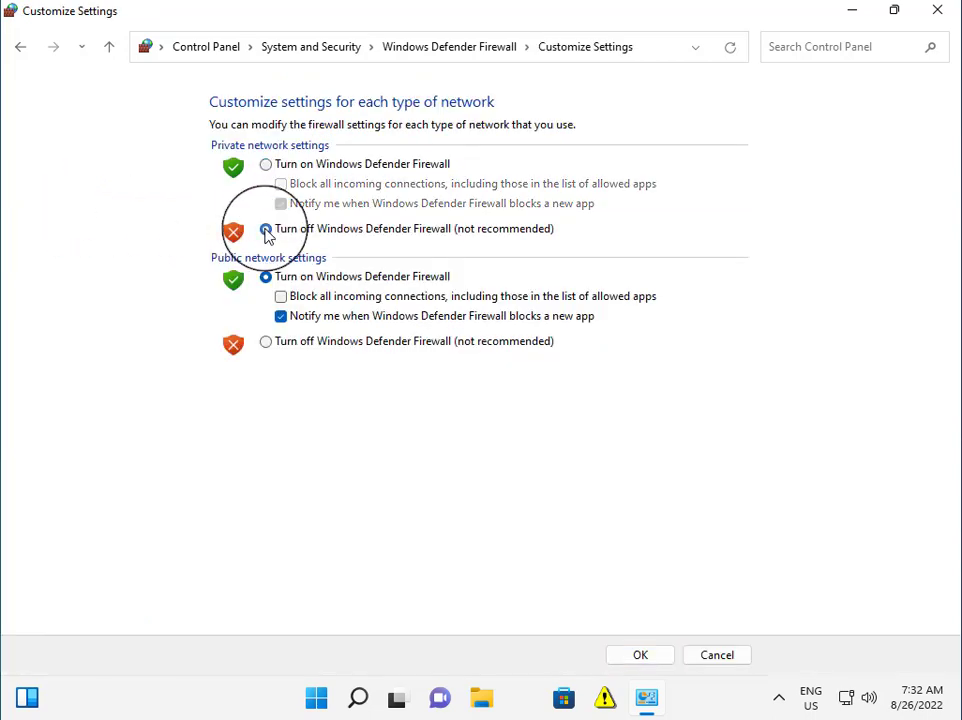
pyautogui.click(267, 343)
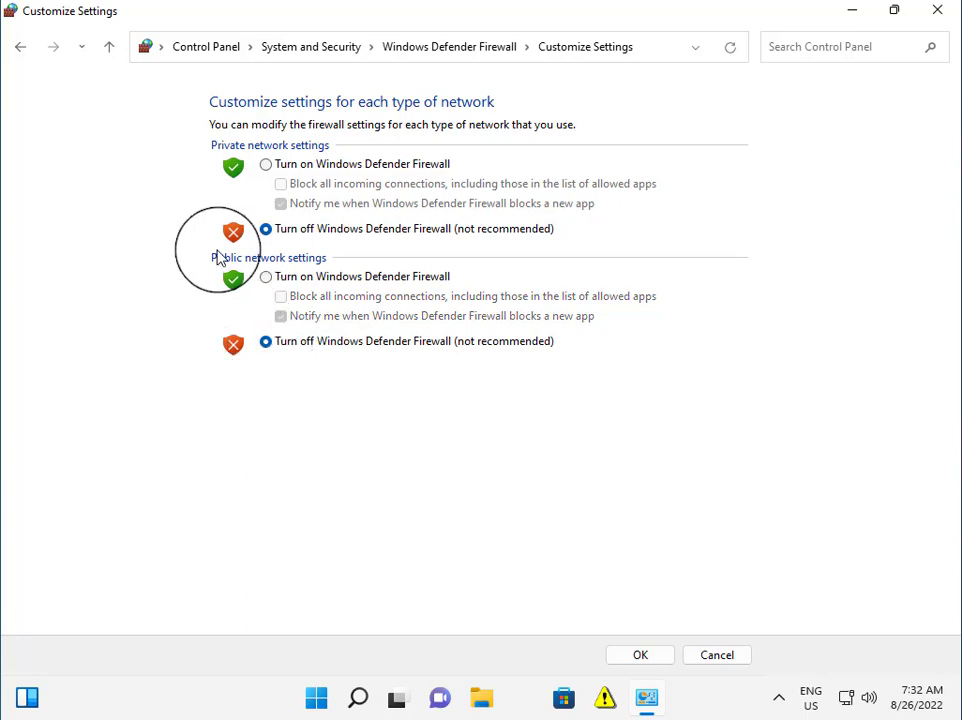
pyautogui.click(662, 655)
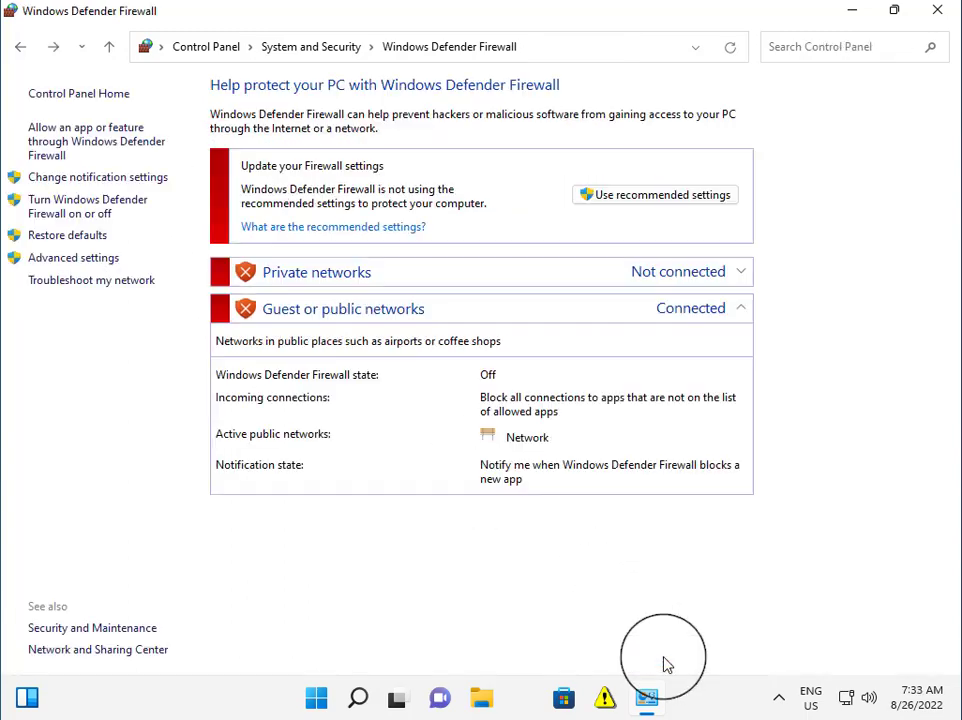
pyautogui.click(937, 10)
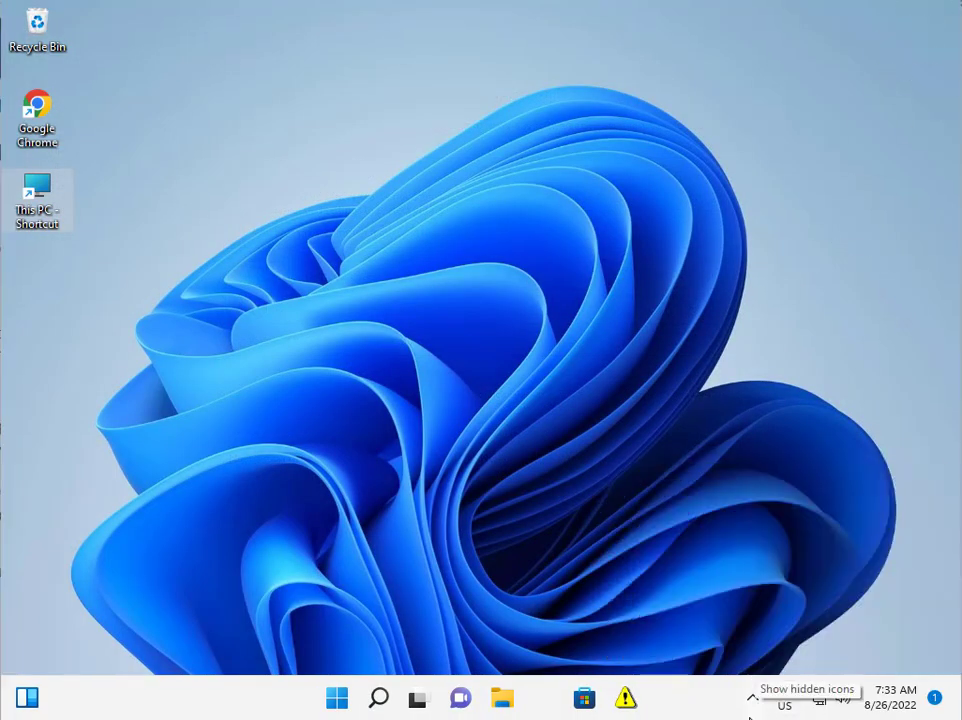
# Open Computer Management through the Manage option of This PC and close the file browser window
pyautogui.doubleClick(46, 195)
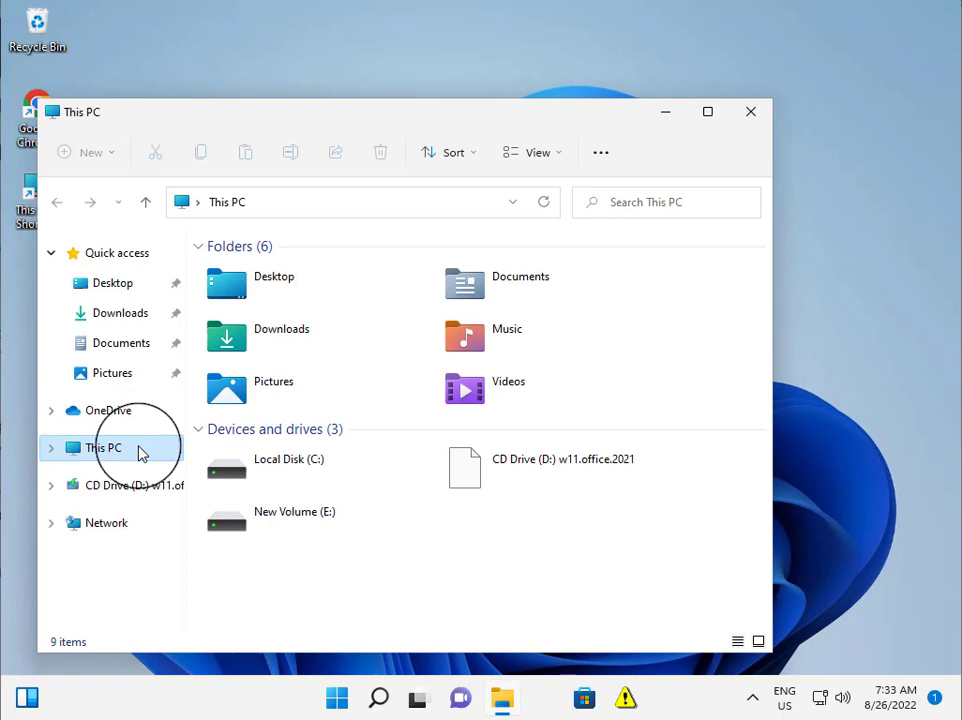
pyautogui.rightClick(141, 453)
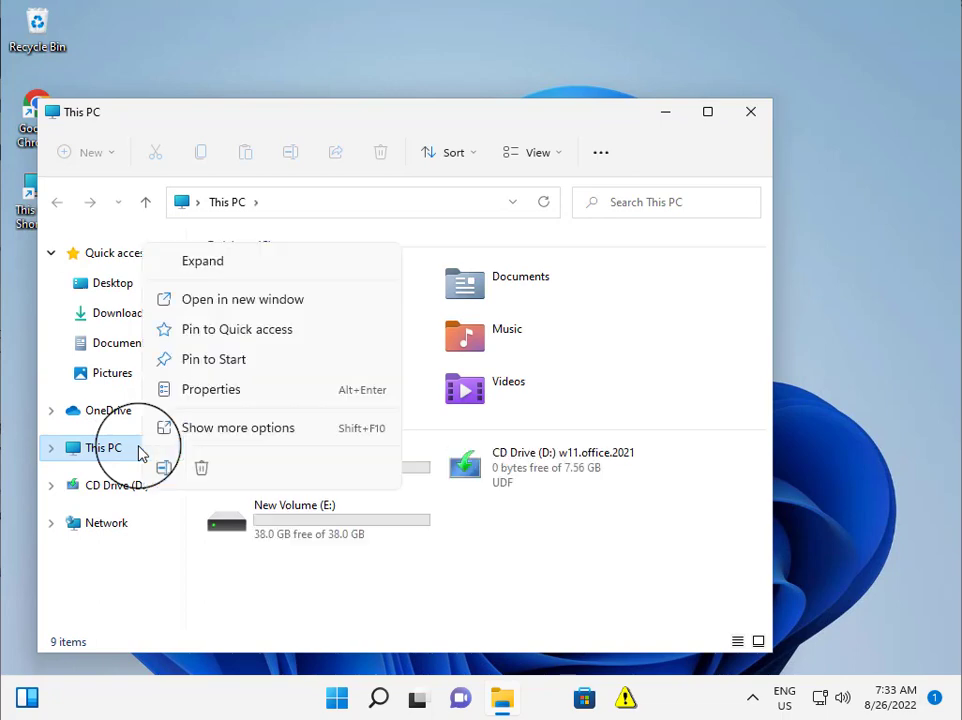
pyautogui.click(226, 427)
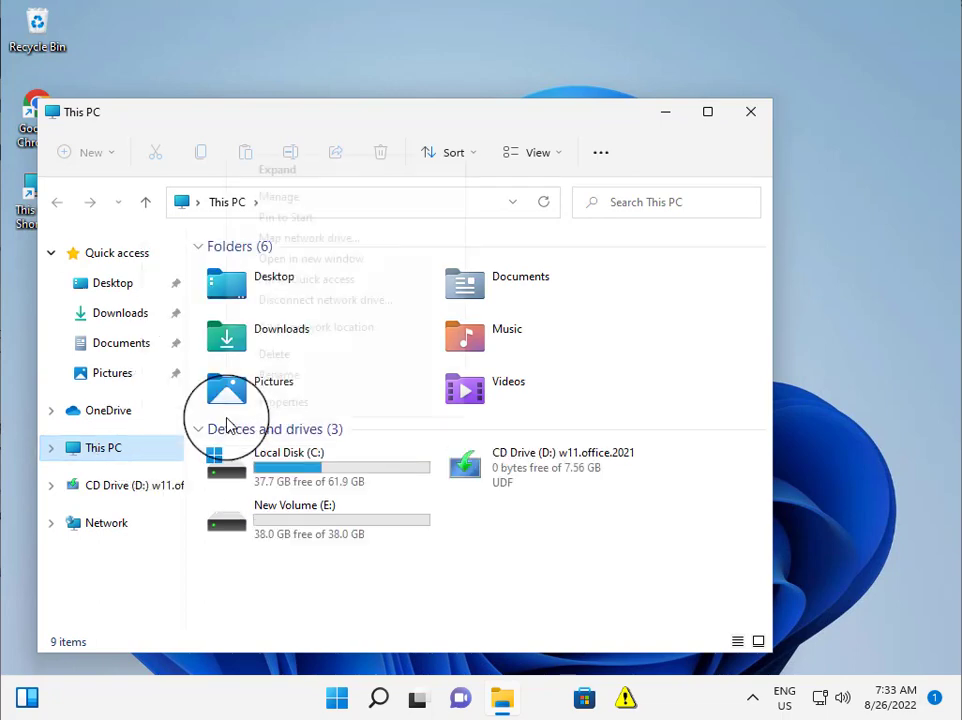
pyautogui.click(268, 198)
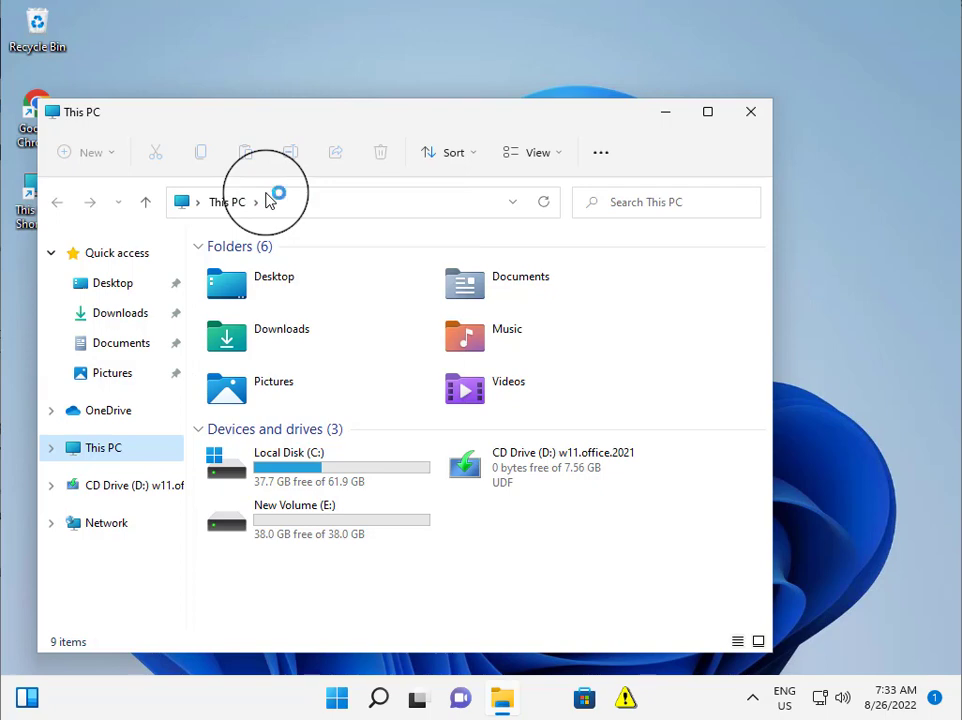
pyautogui.click(749, 116)
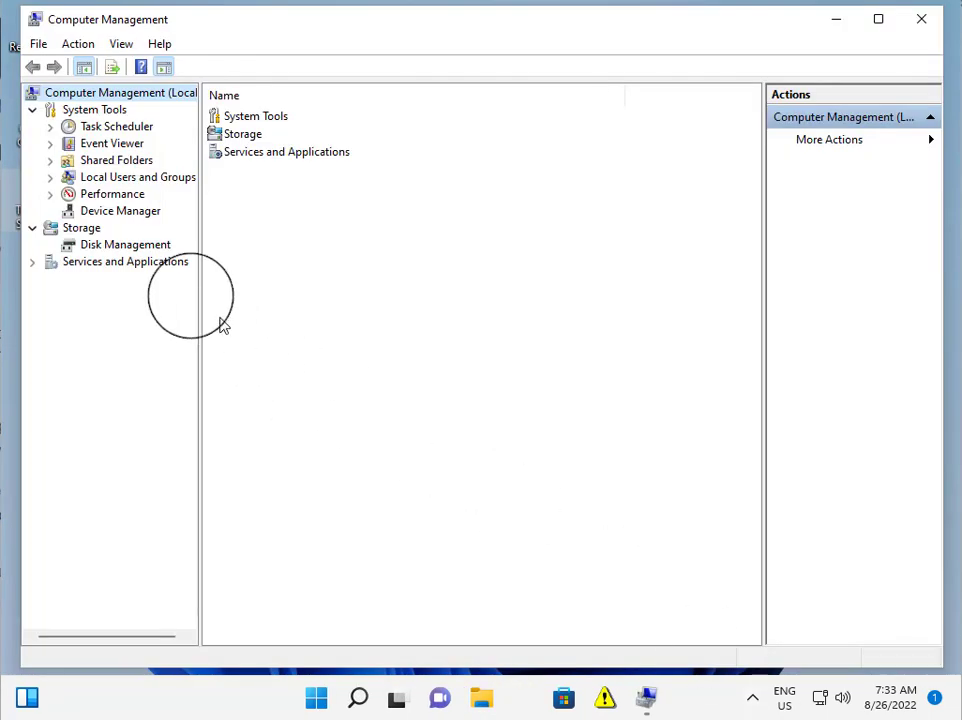
# Show the network adapters in Device Manager, select the Intel(R) PRO/1000 MT Desktop Adapter and close Computer Management
pyautogui.click(106, 212)
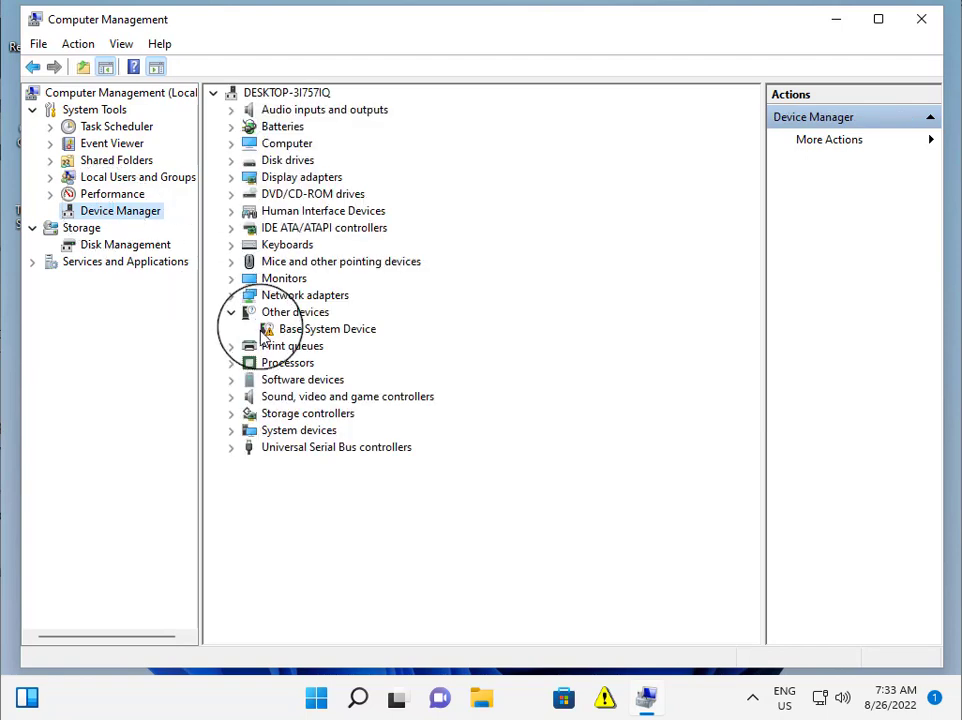
pyautogui.click(231, 295)
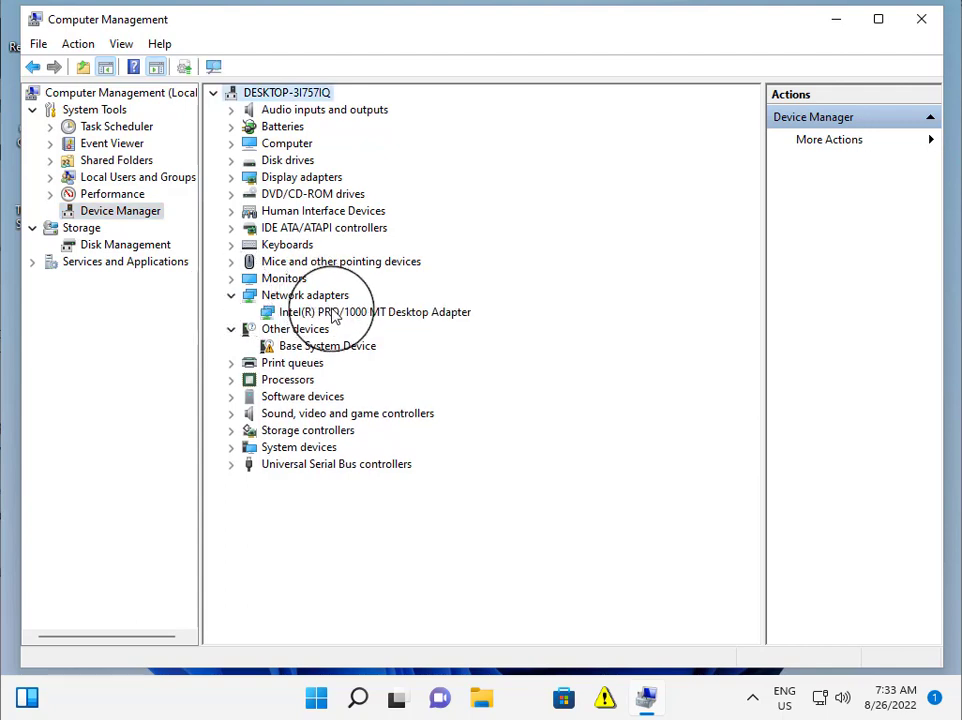
pyautogui.click(335, 315)
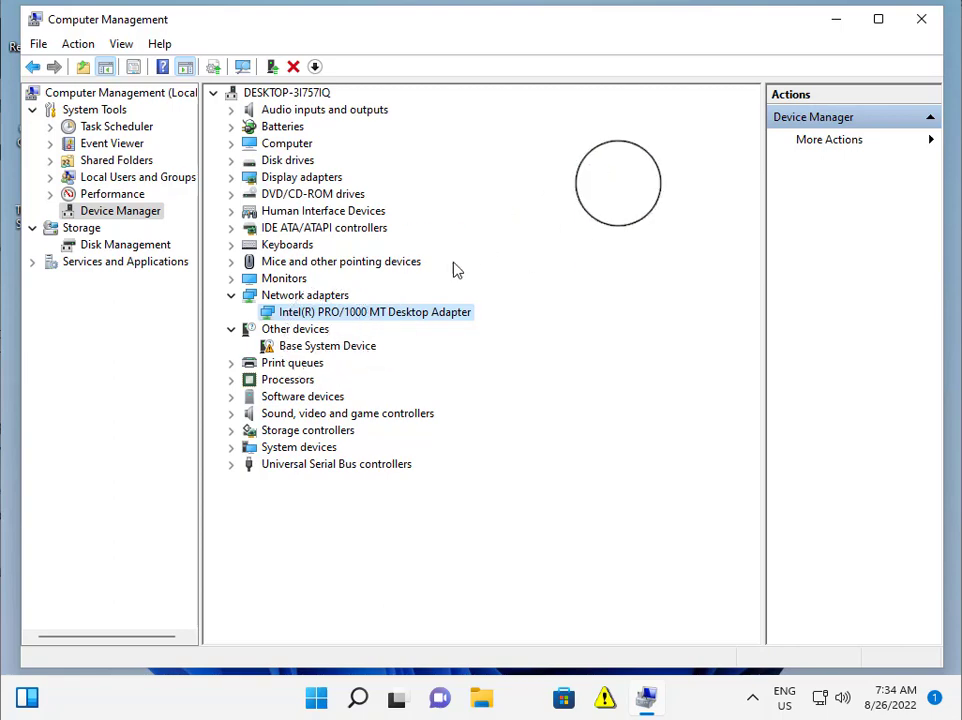
pyautogui.click(920, 18)
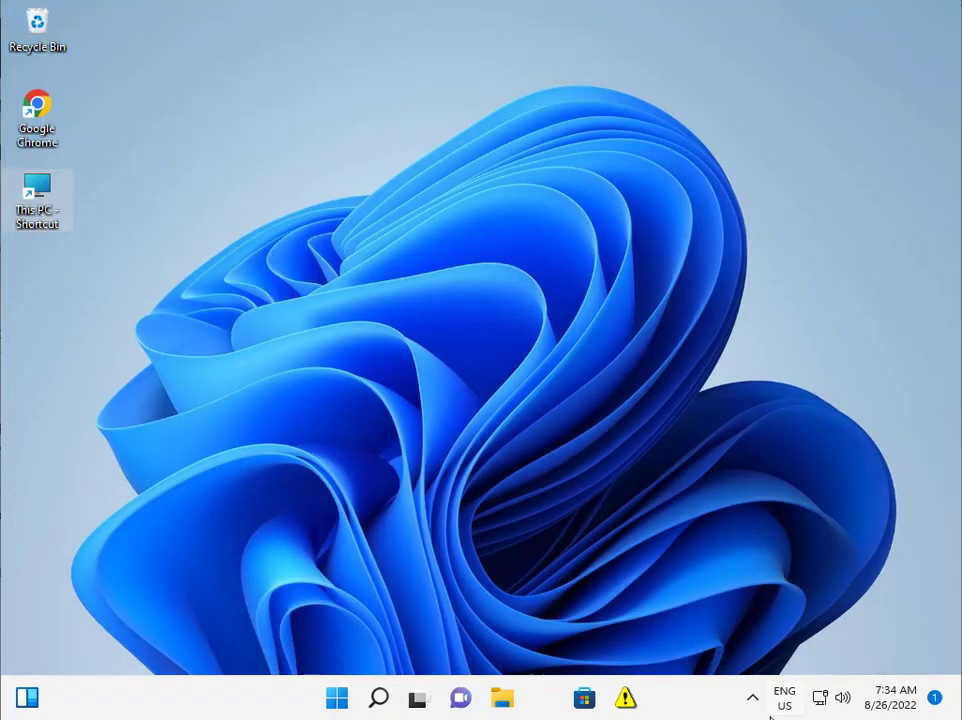
# Go to the network location \\192.168.0.115, open New Text Document from its share folder and close the file browser window
pyautogui.click(393, 512)
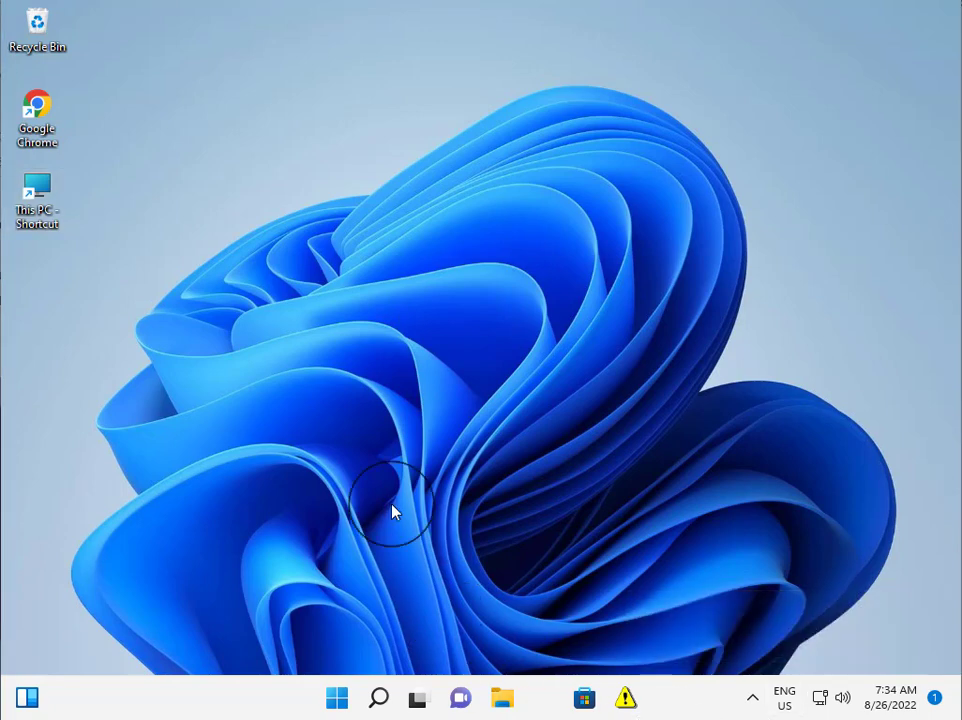
pyautogui.press('super+r')
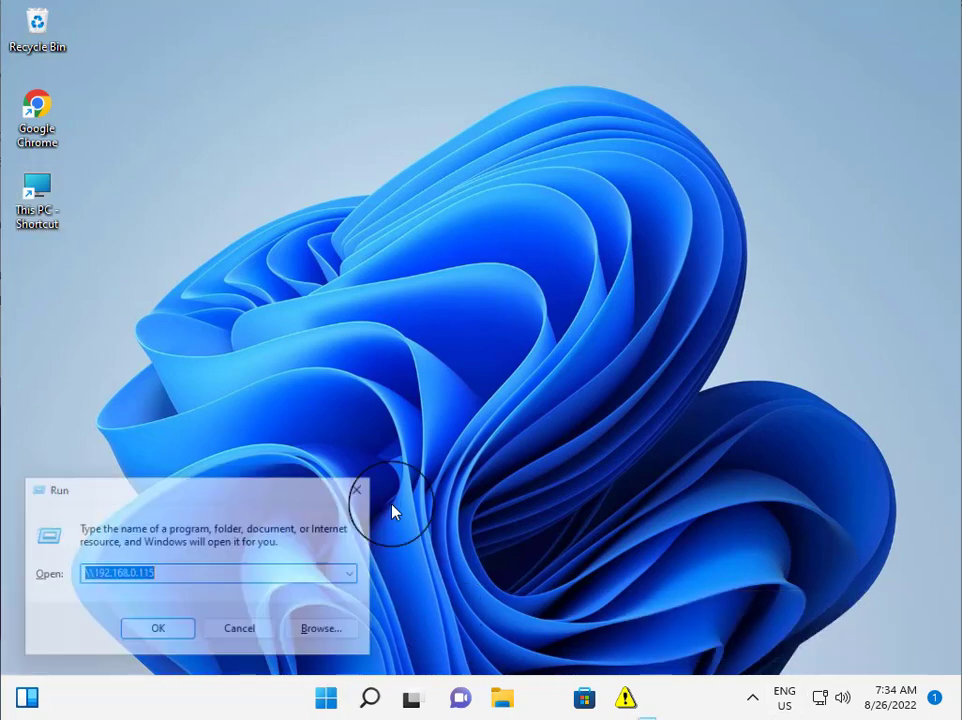
pyautogui.press('Return')
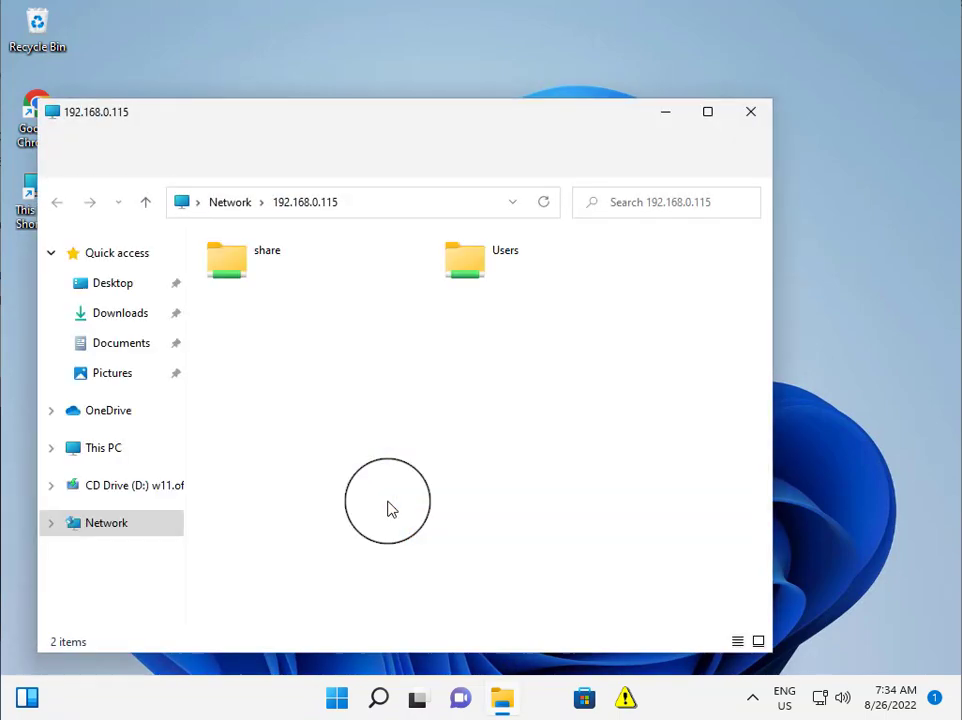
pyautogui.doubleClick(249, 270)
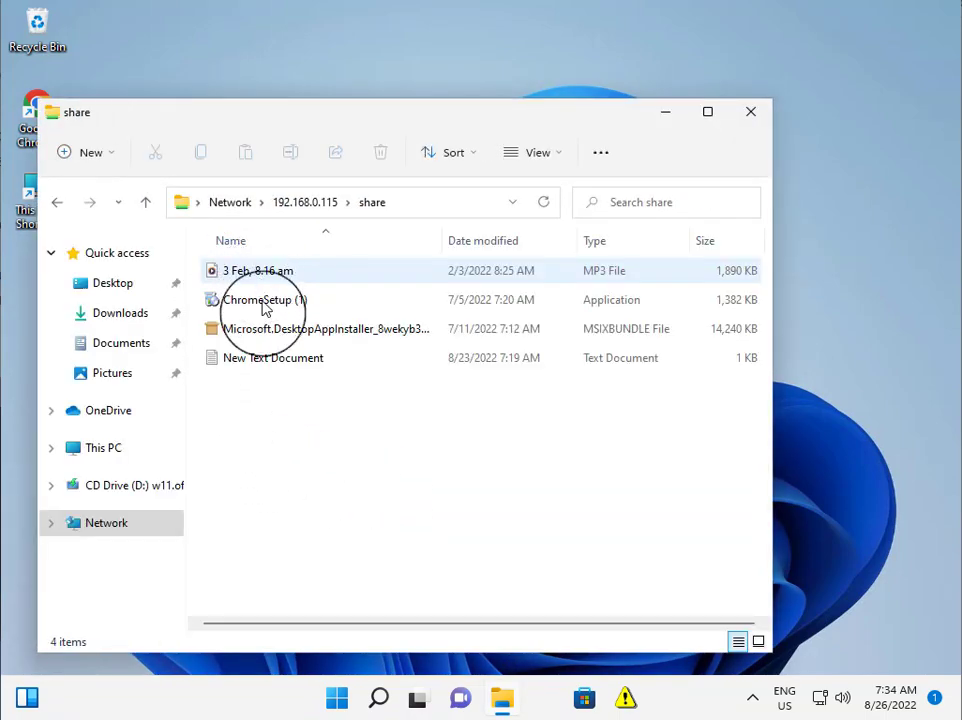
pyautogui.click(273, 358)
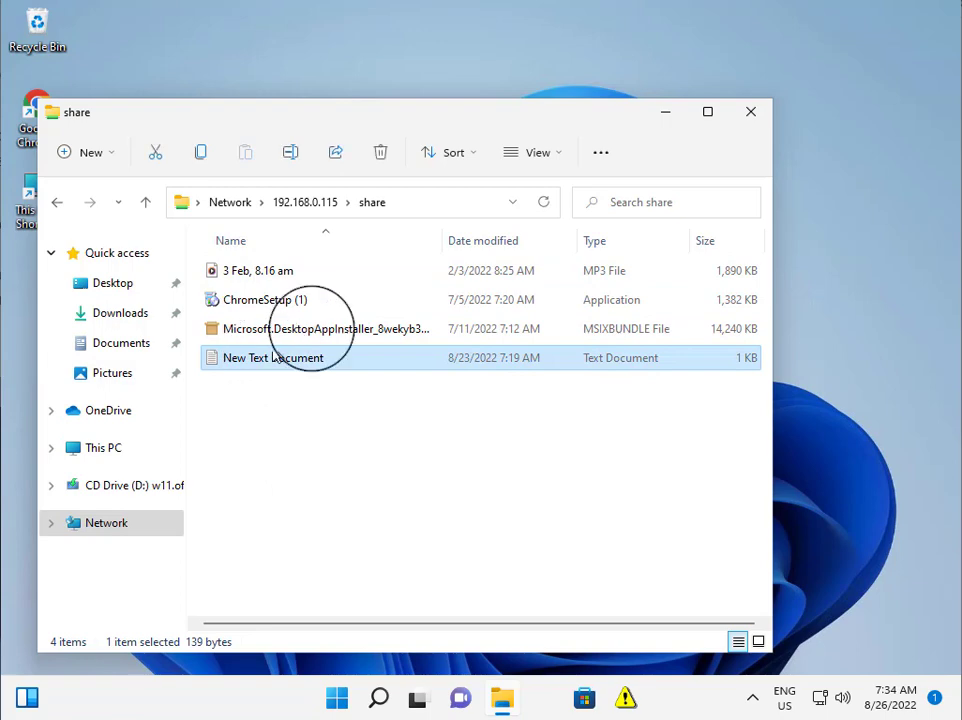
pyautogui.click(765, 113)
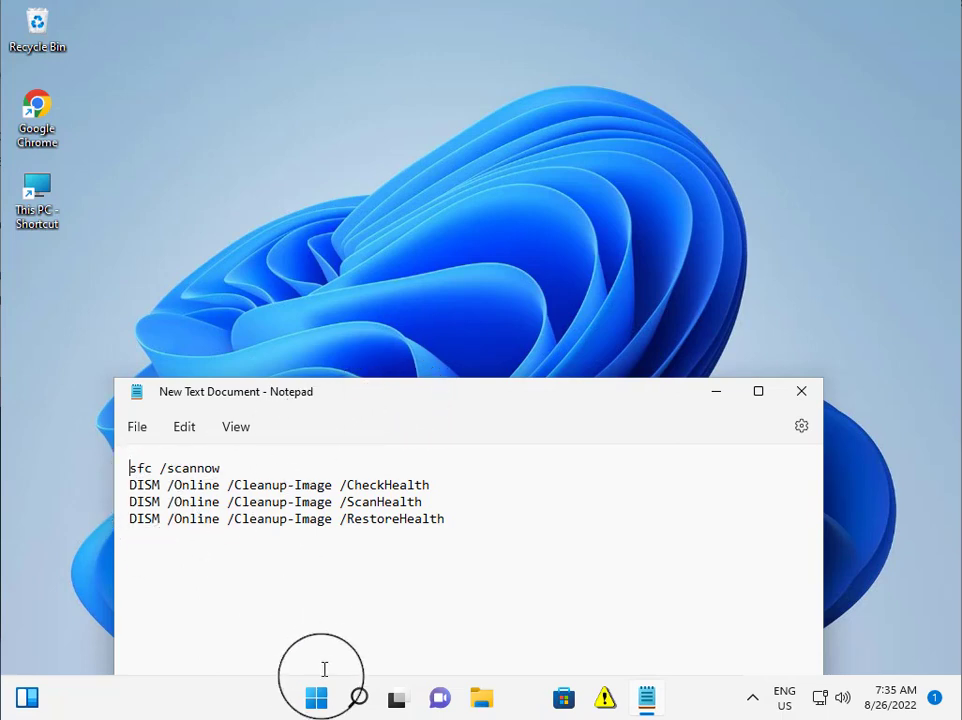
# Search for cmd, run Command Prompt as administrator and allow it to make changes to the device
pyautogui.click(318, 703)
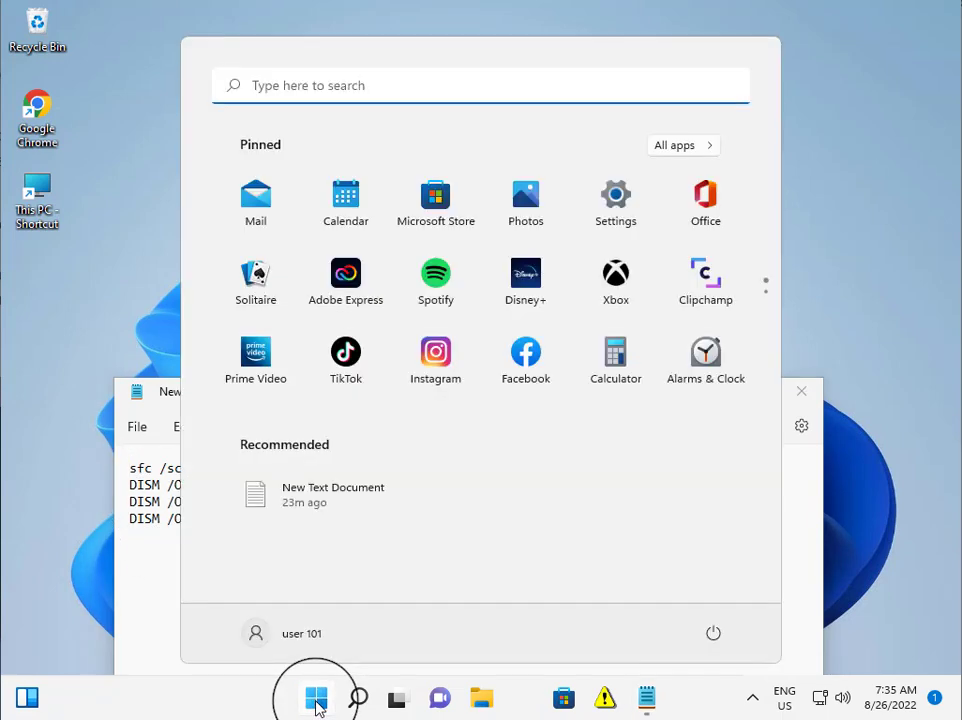
pyautogui.write('cmd')
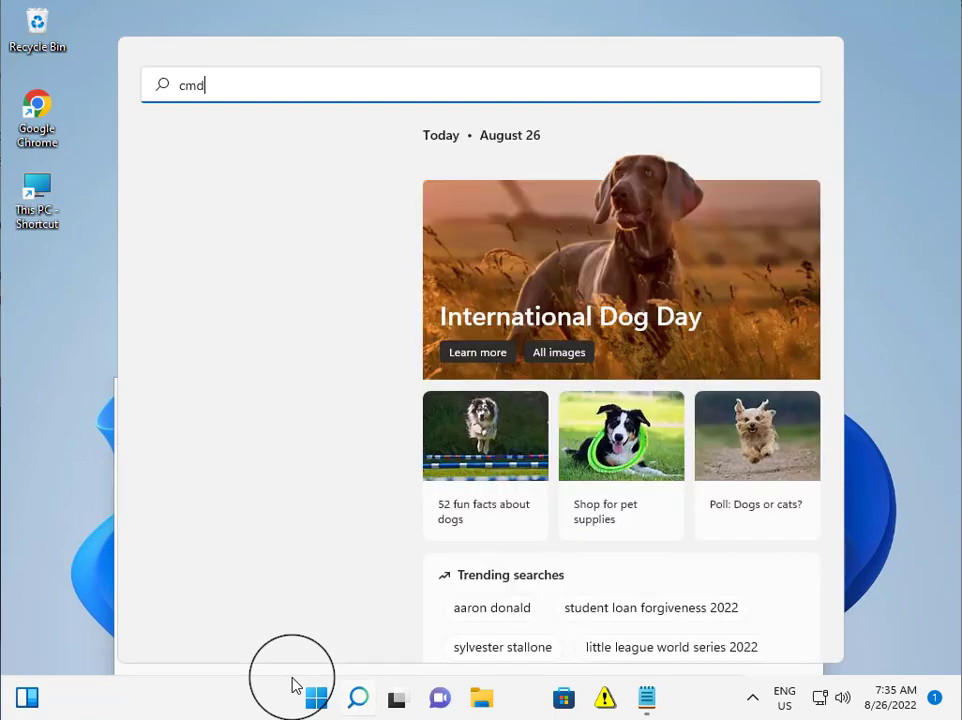
pyautogui.click(234, 240)
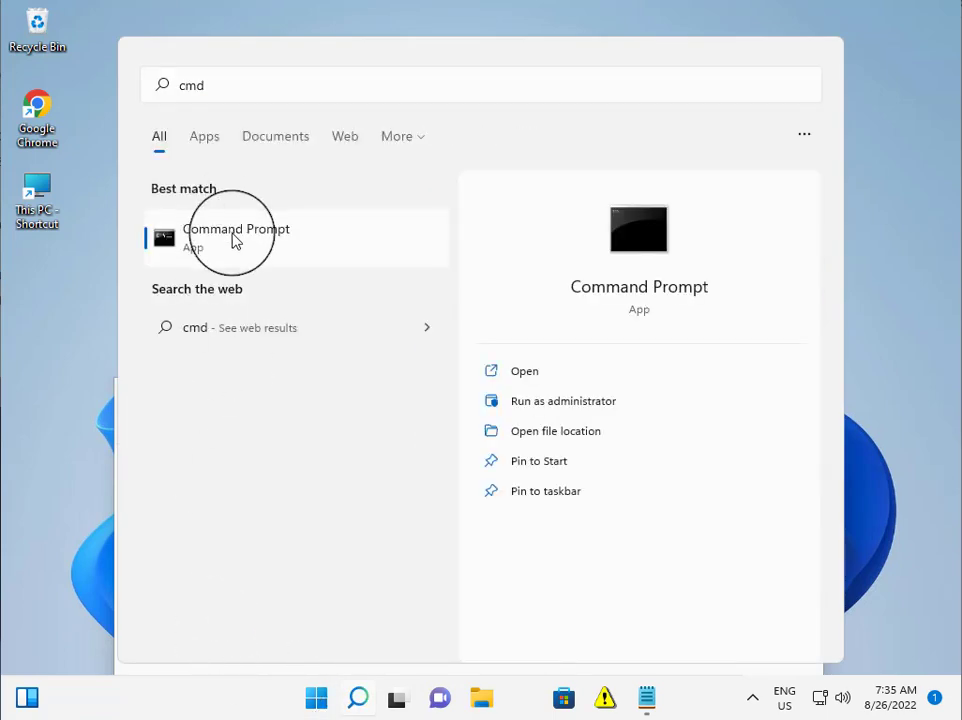
pyautogui.rightClick(234, 240)
pyautogui.click(271, 259)
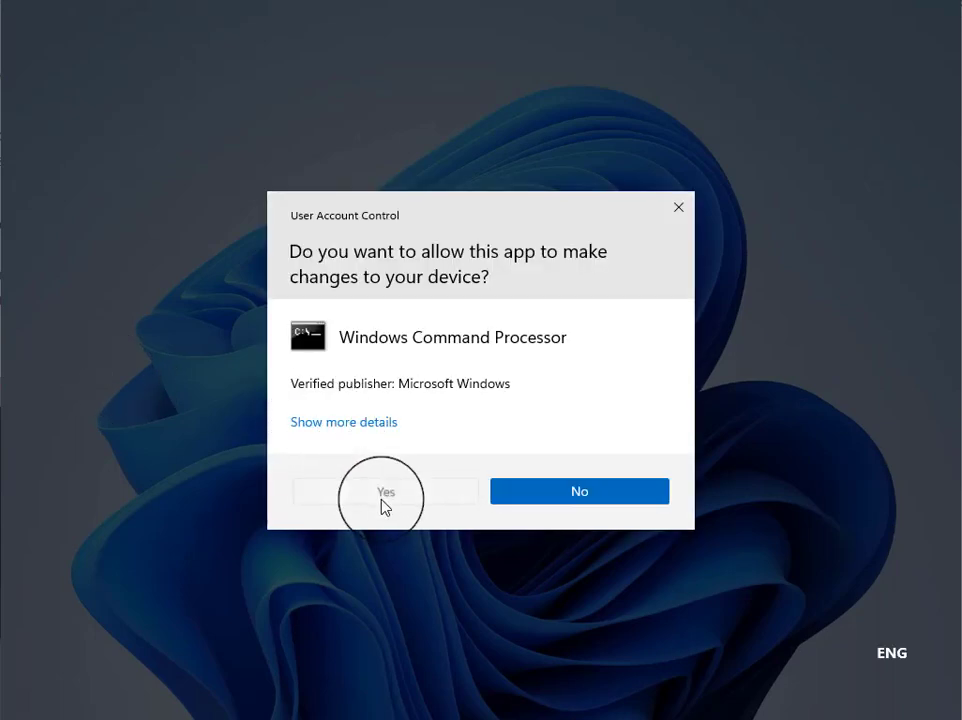
pyautogui.click(381, 500)
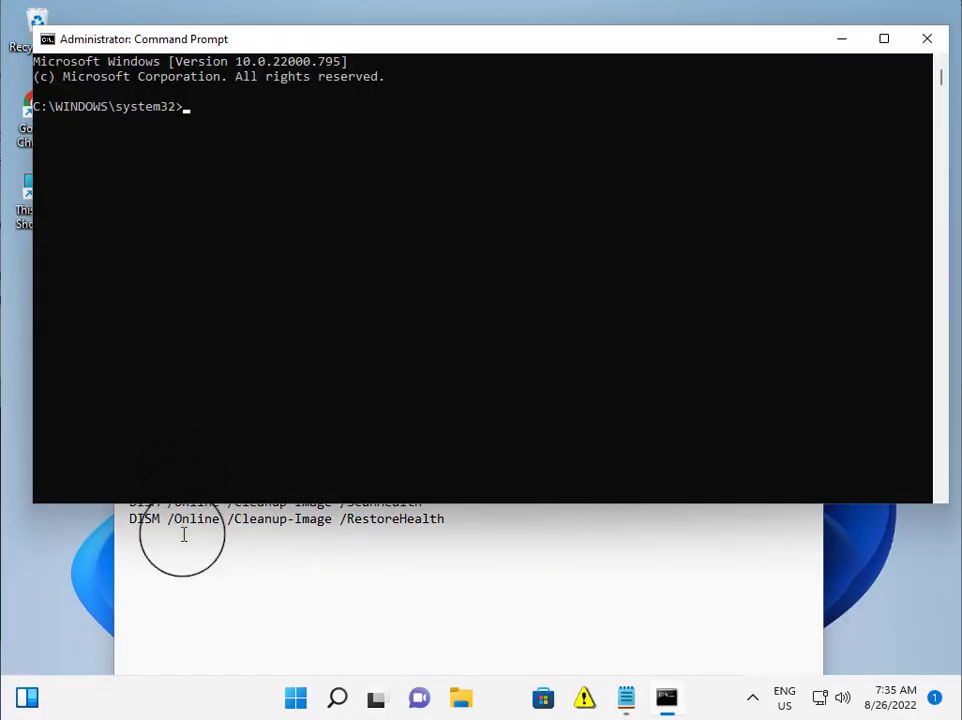
# Copy the sfc /scannow line from the text document and run it in the administrator Command Prompt
pyautogui.click(183, 535)
pyautogui.moveTo(172, 477); pyautogui.dragTo(142, 474)
pyautogui.press('super+c')
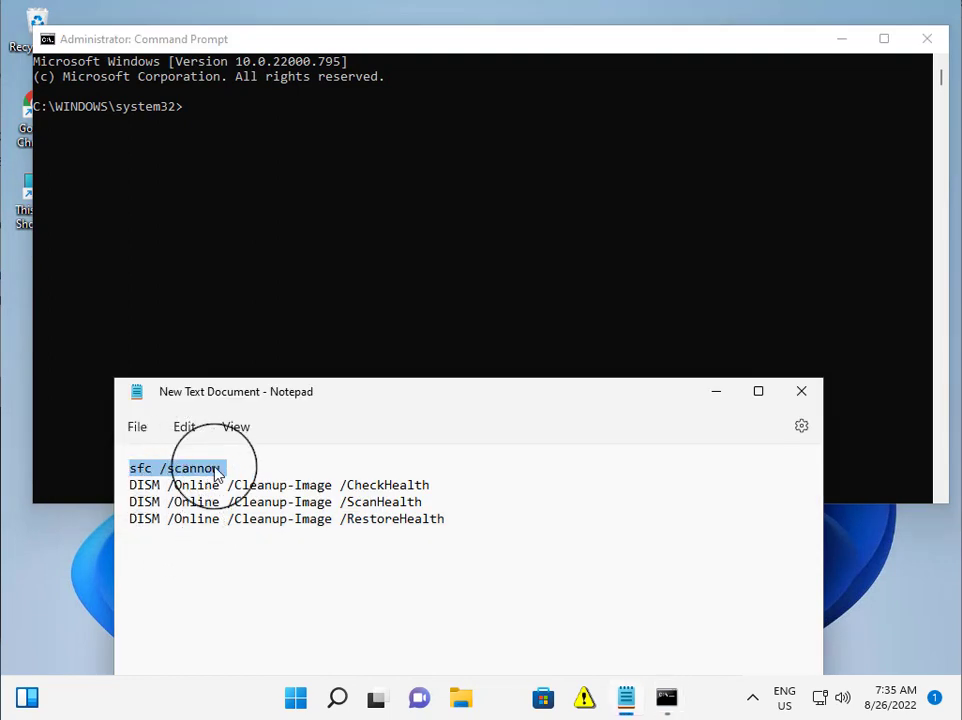
pyautogui.click(182, 115)
pyautogui.click(183, 114)
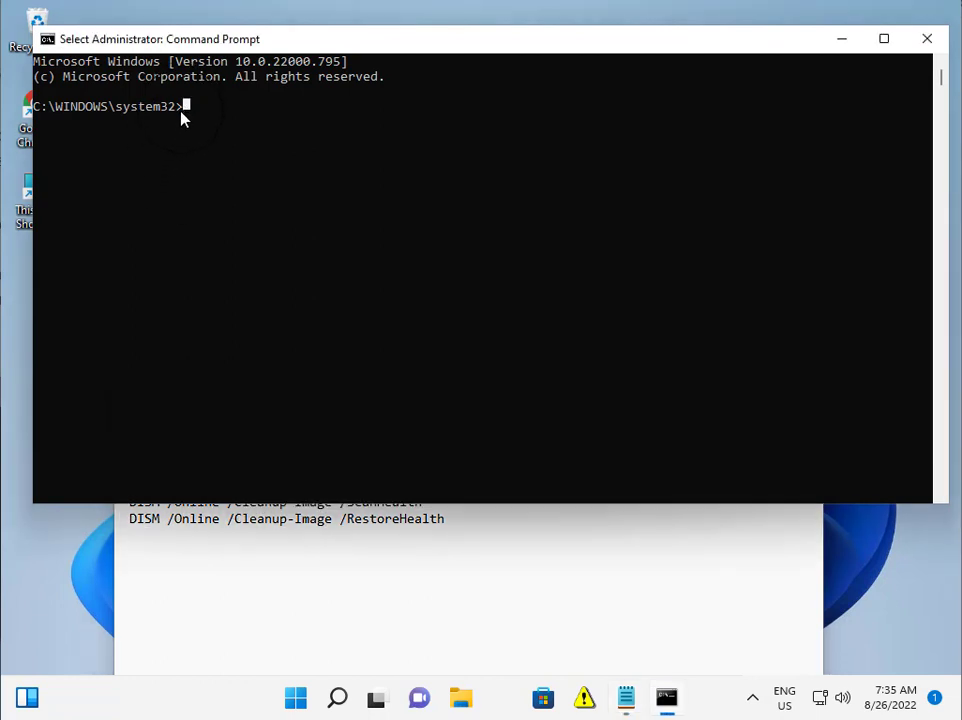
pyautogui.rightClick(181, 112)
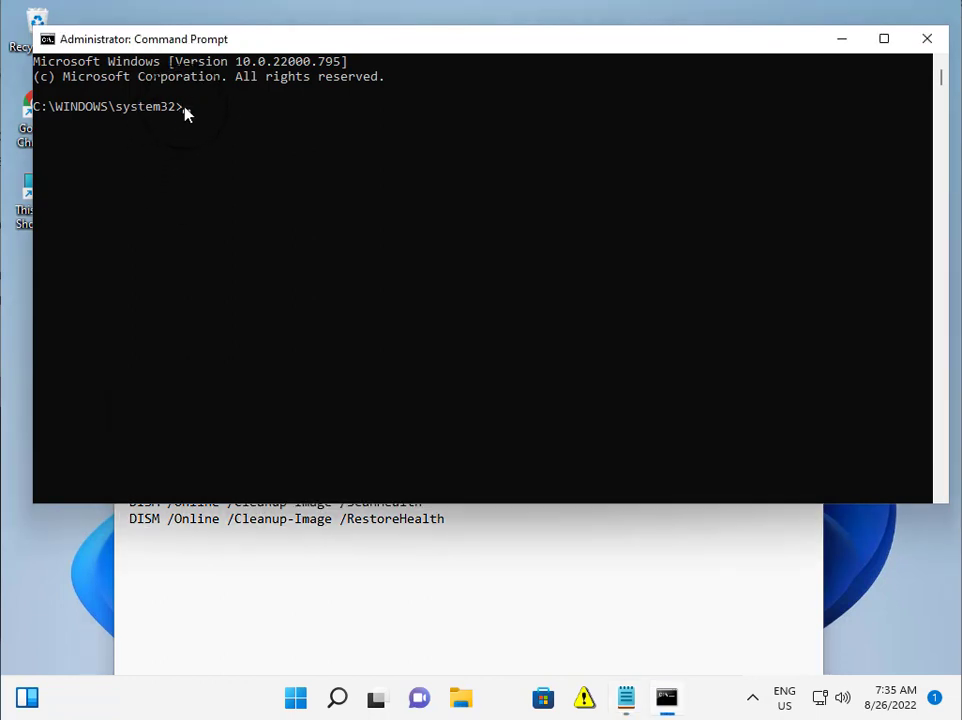
pyautogui.rightClick(185, 113)
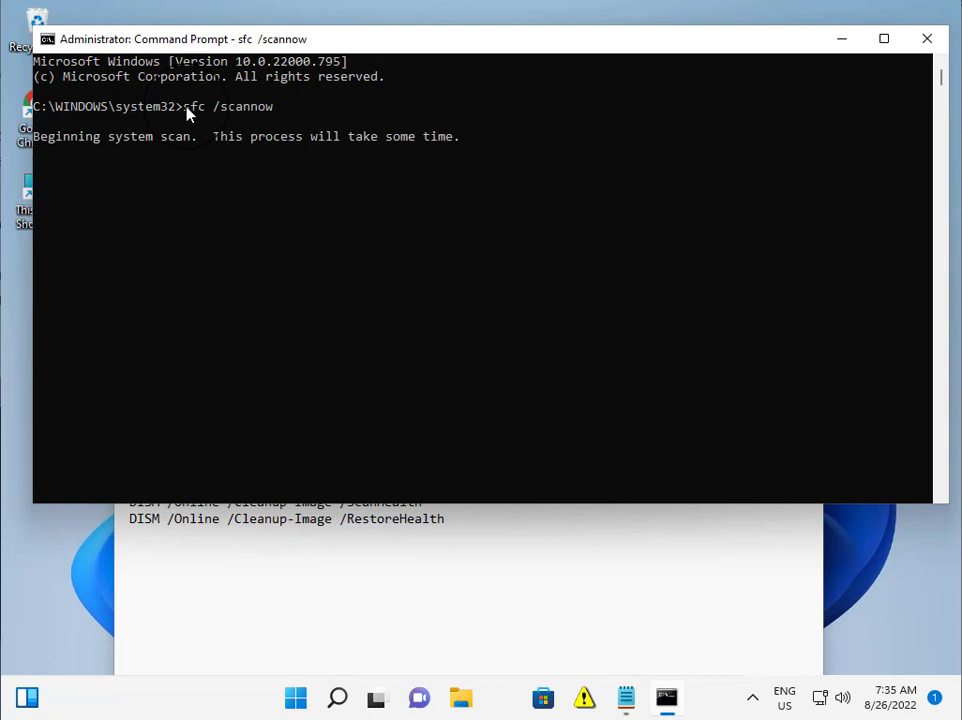
pyautogui.click(239, 515)
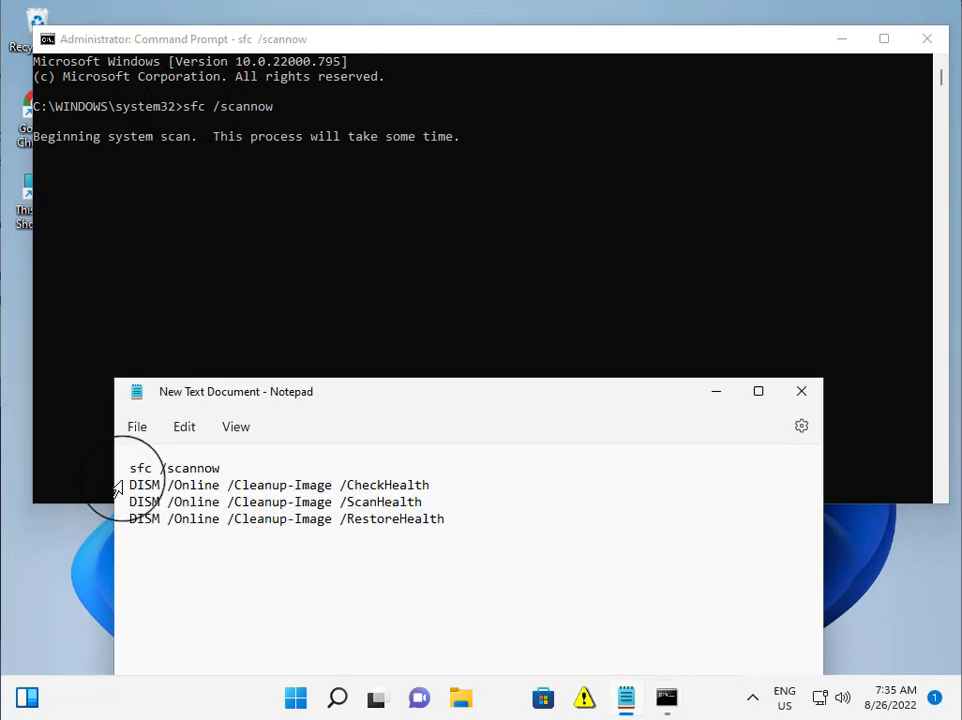
pyautogui.moveTo(120, 470); pyautogui.dragTo(440, 520)
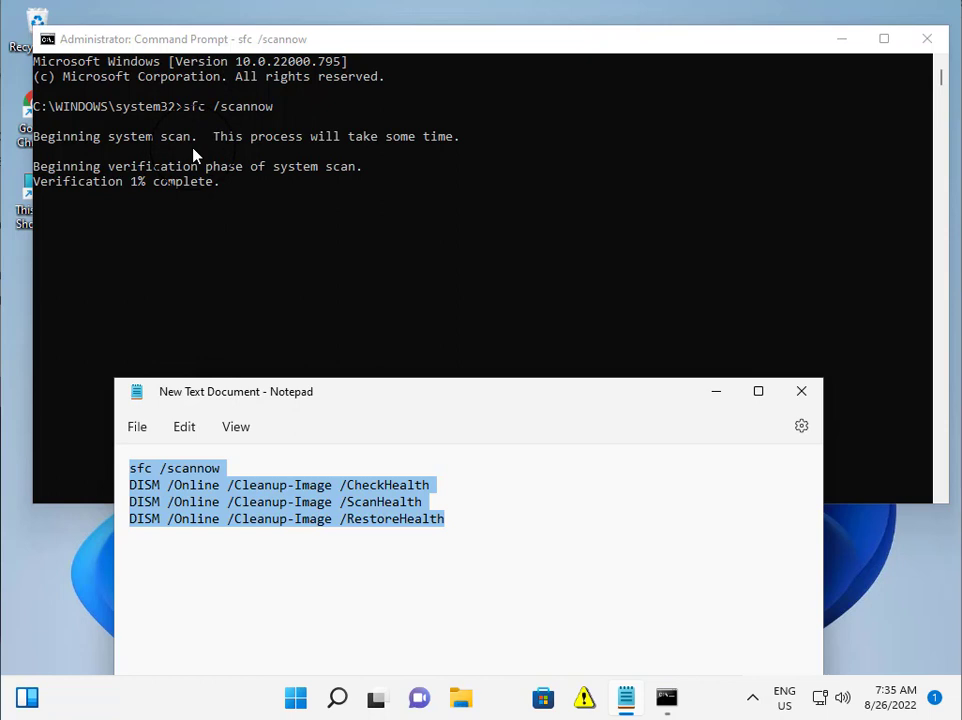
pyautogui.click(223, 528)
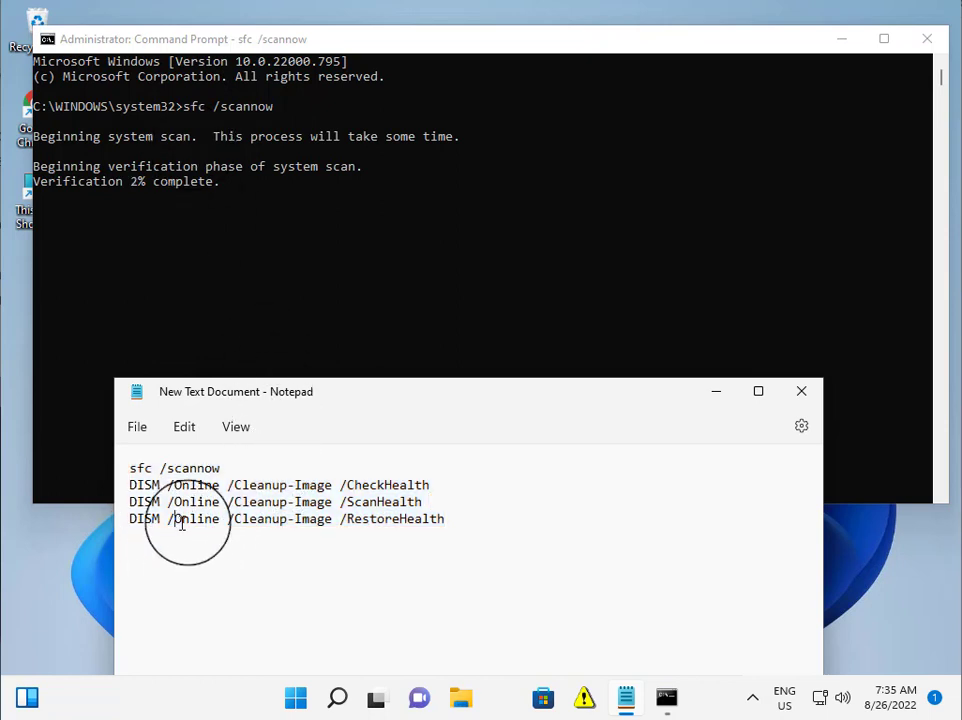